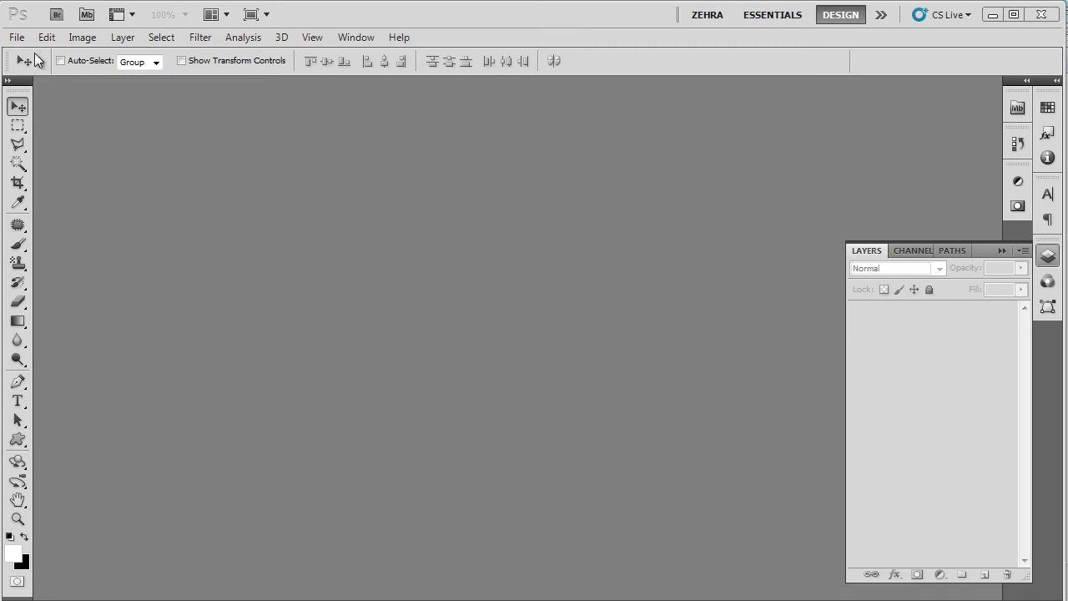
Step: Create a new International Paper A4 document with a transparent background
left_click(16, 38)
key("Escape")
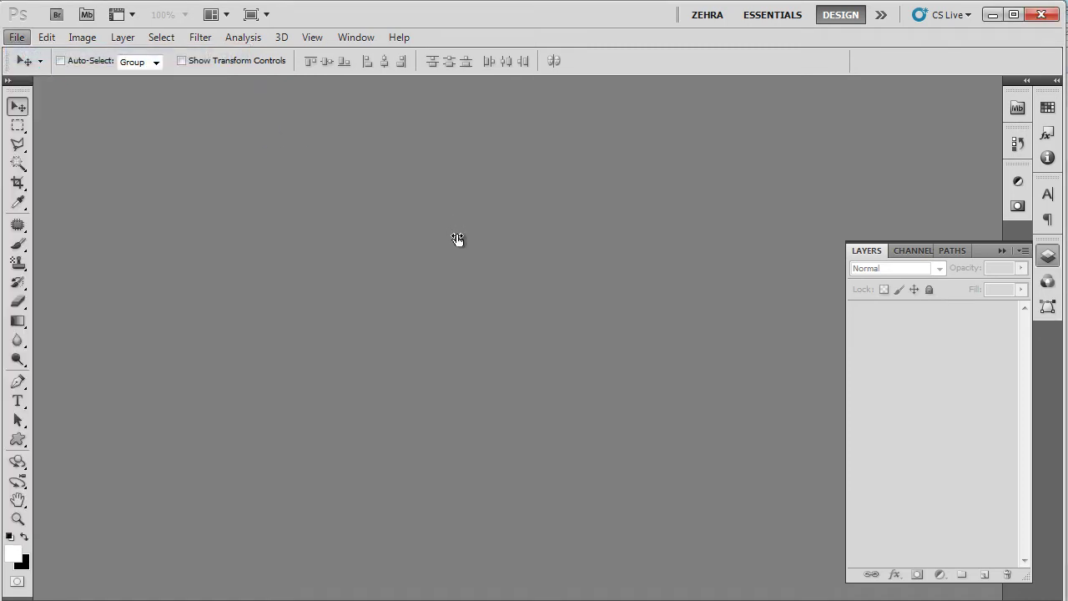
key("ctrl+n")
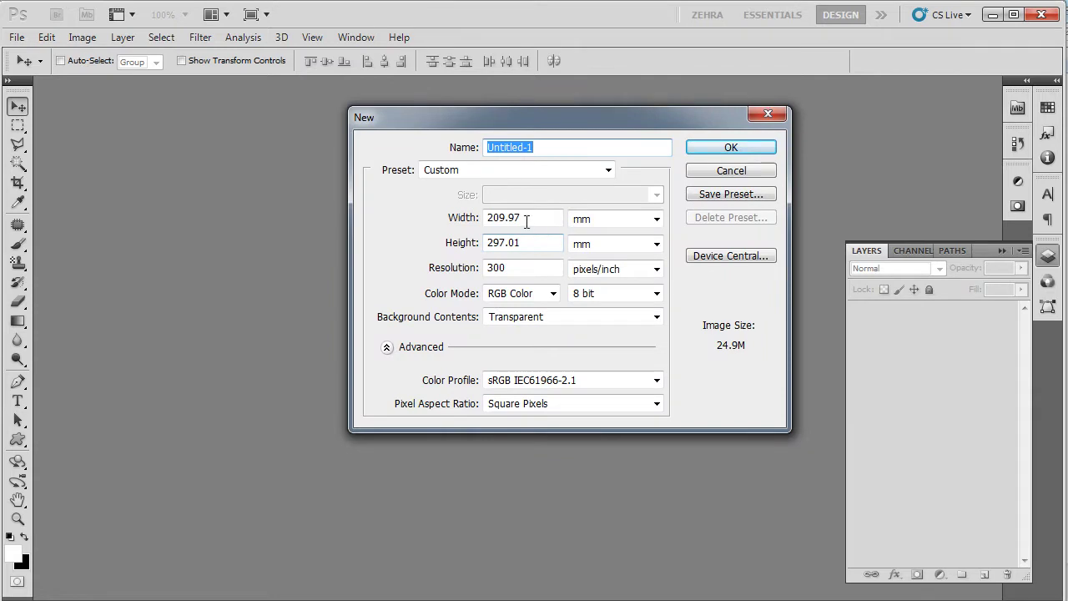
left_click(490, 173)
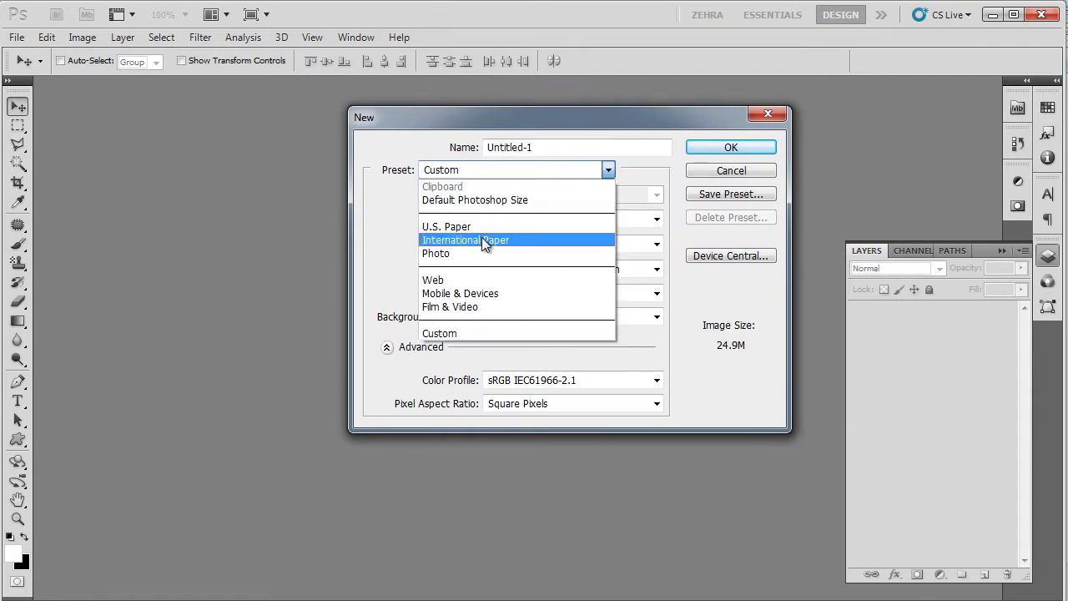
left_click(484, 241)
left_click(523, 319)
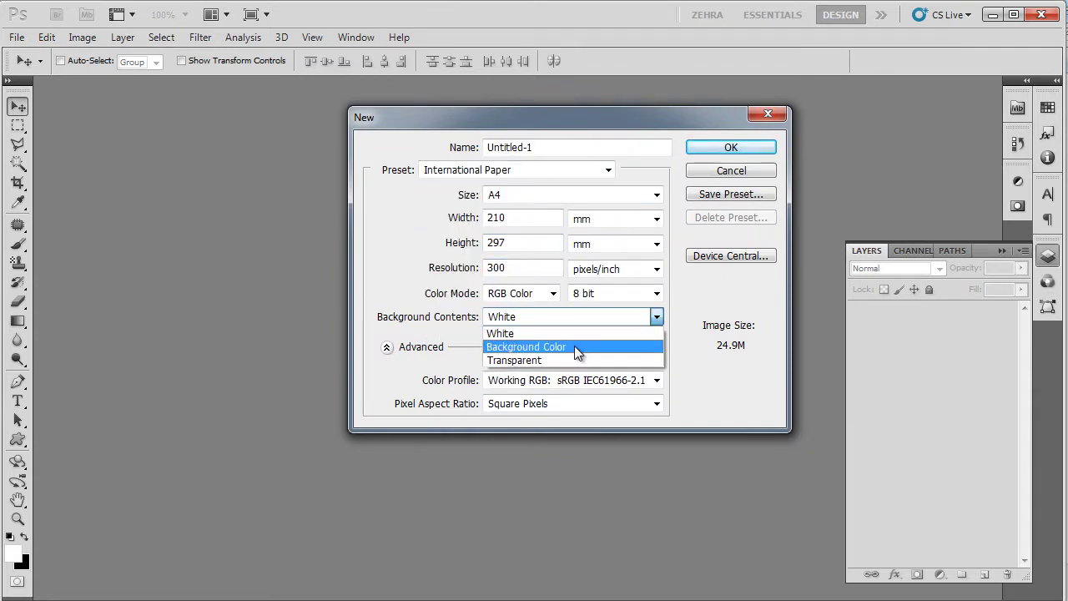
left_click(585, 360)
left_click(708, 152)
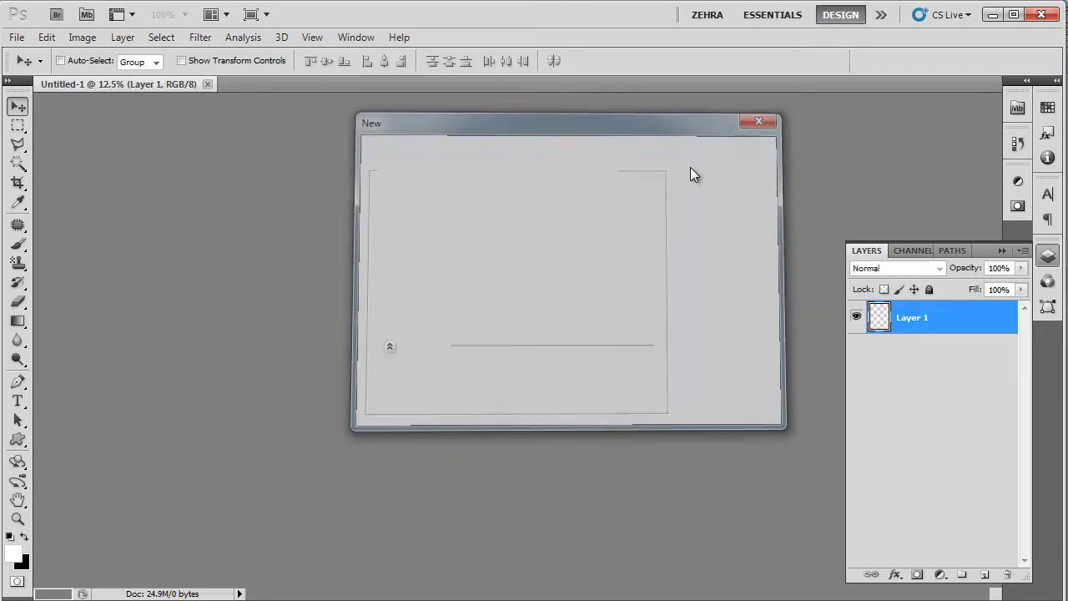
Step: Fill the layer with black and rename it 'background'
key("ctrl+BackSpace")
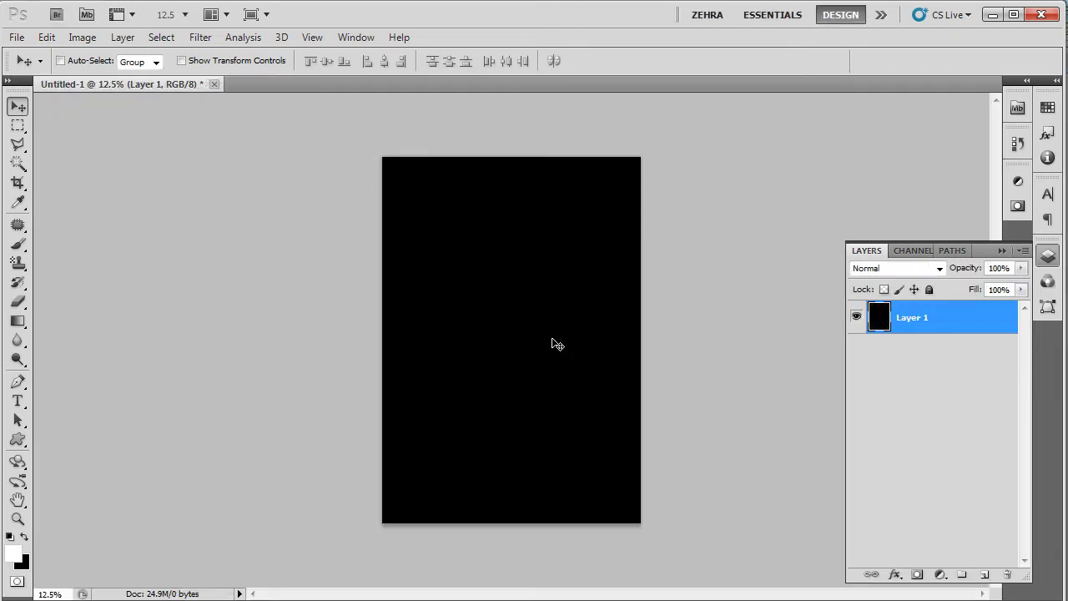
double_click(908, 321)
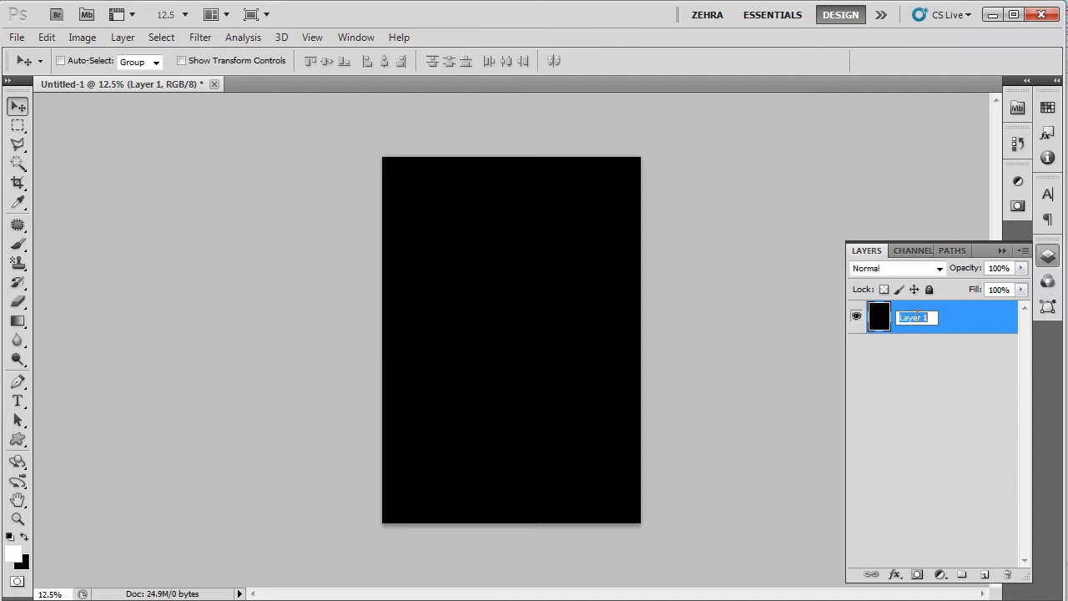
type("background")
key("Return")
left_click(893, 367)
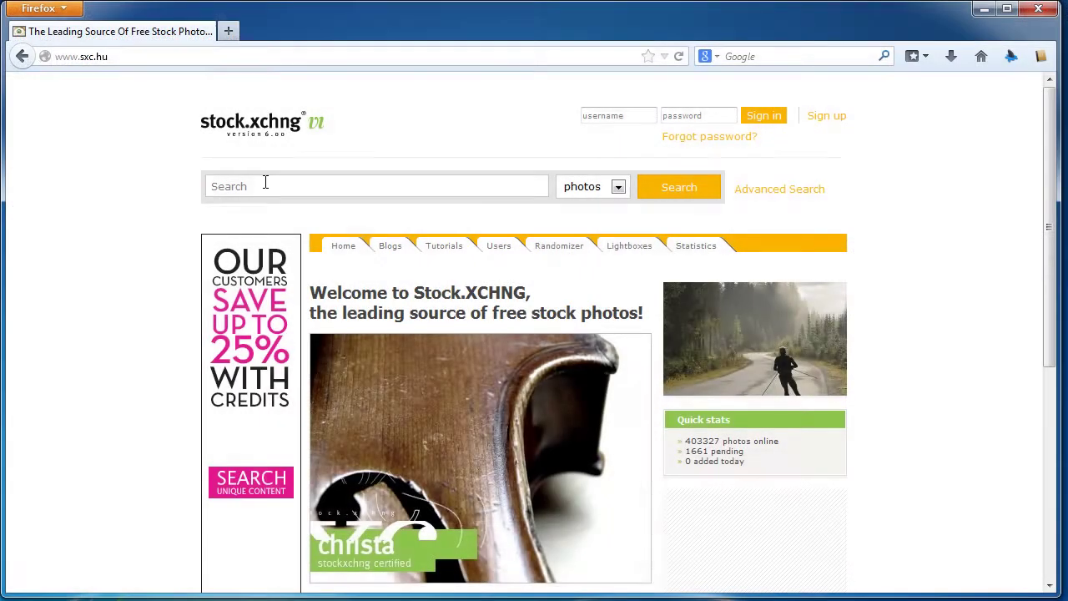
Step: Search the stock photo site for 'bottle'
left_click(265, 185)
type("bottle")
key("Return")
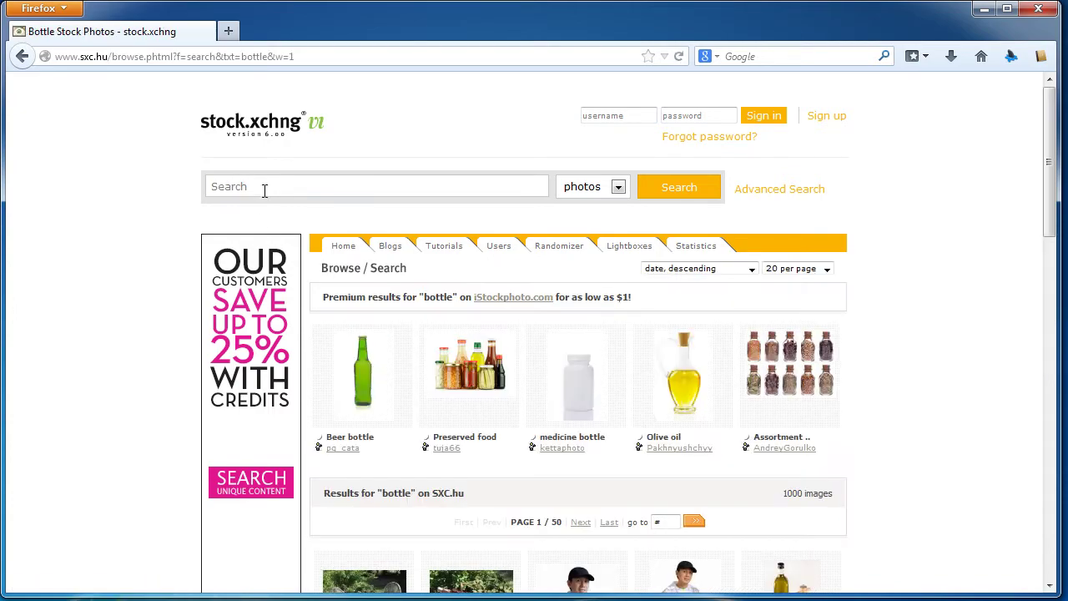
mouse_move(354, 377)
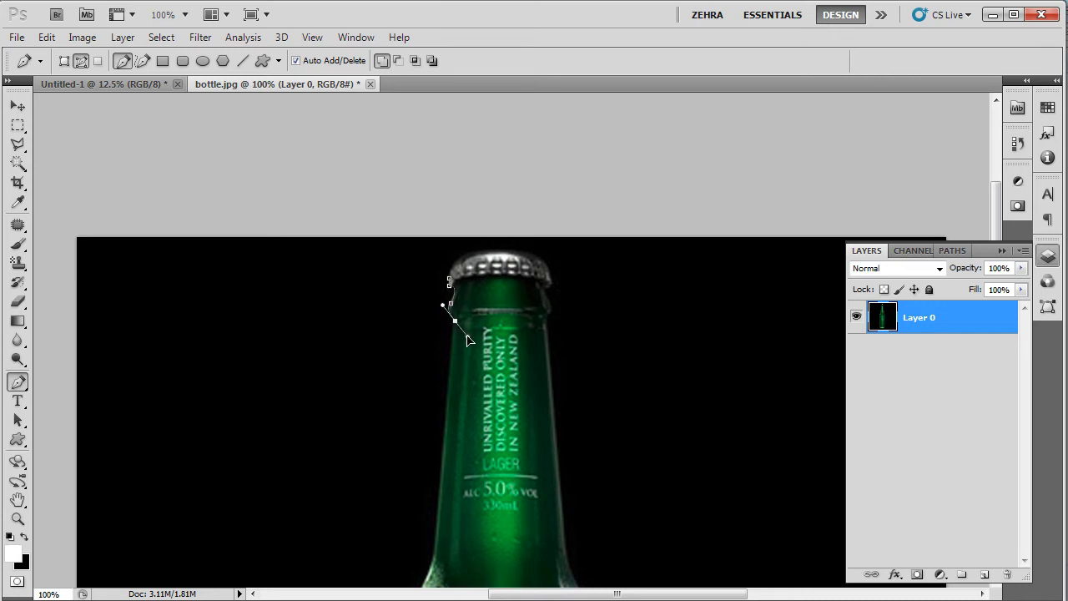
Step: Trace the bottle outline with the Pen tool and turn it into a selection with 0 feather
scroll(467, 340, "down", 5)
left_click(432, 386)
left_click(397, 463)
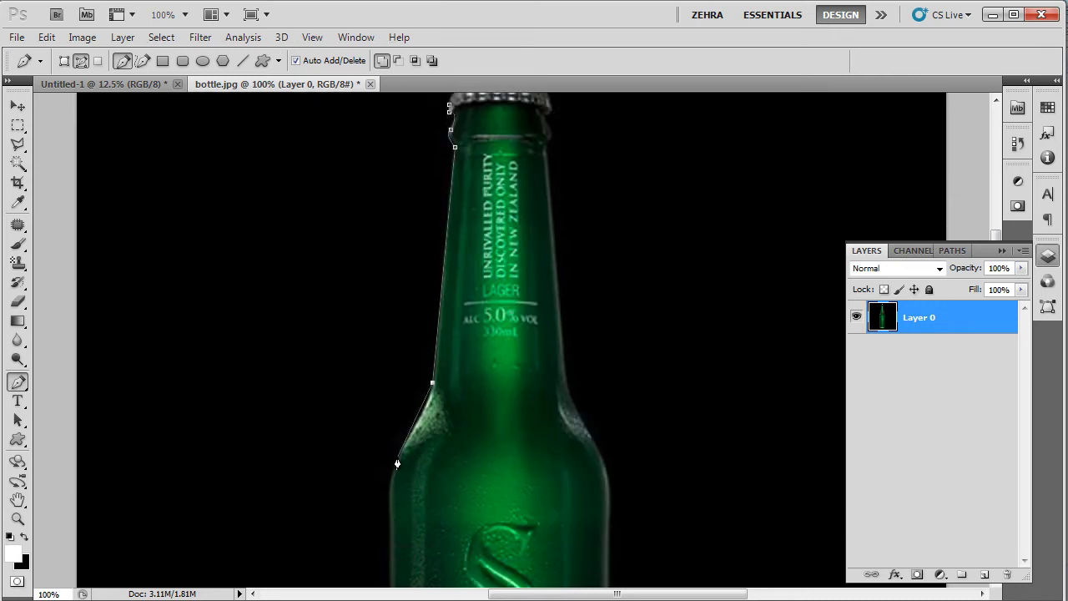
left_click_drag(398, 463, 371, 502)
scroll(399, 462, "up", 5)
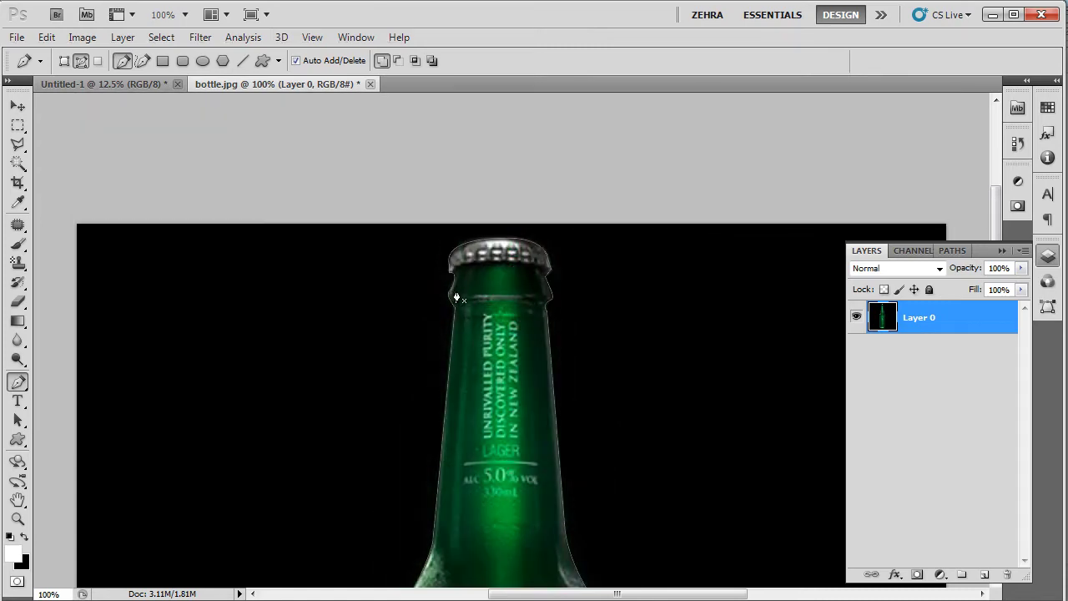
right_click(465, 298)
left_click(548, 370)
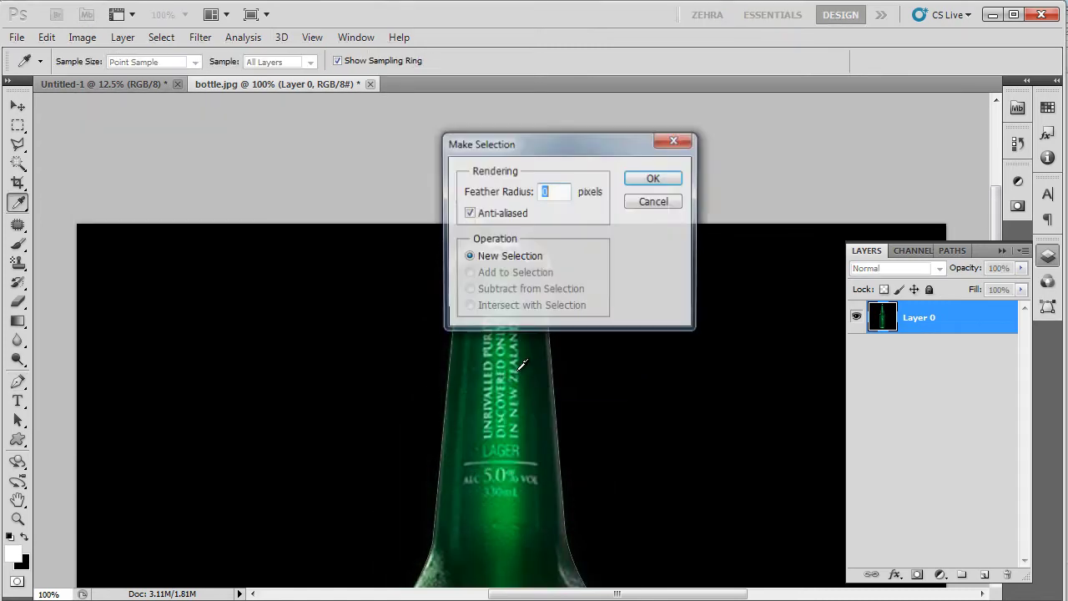
left_click(655, 178)
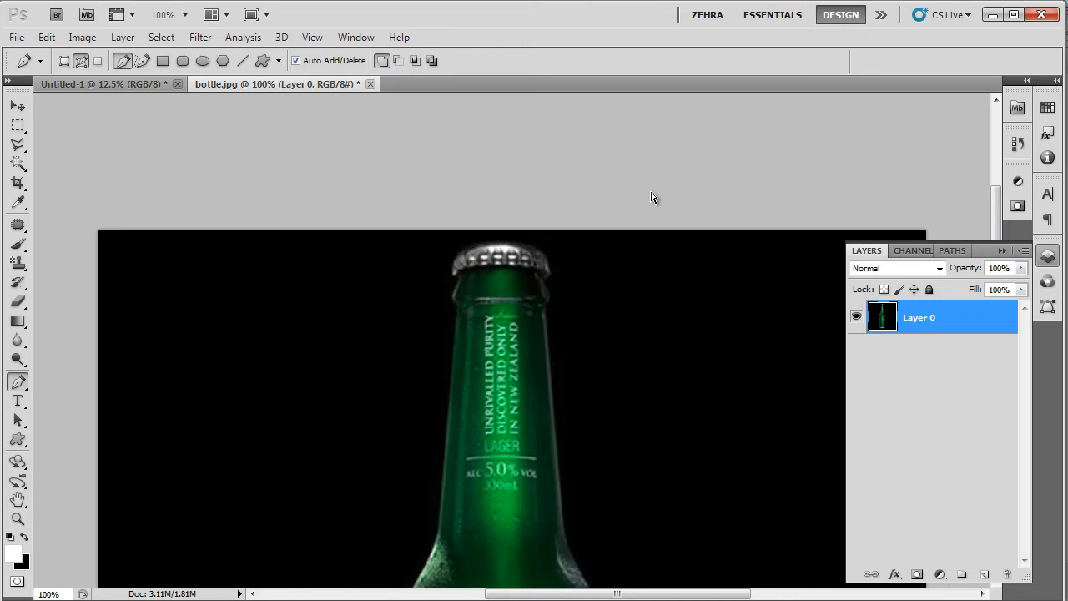
Step: Invert the selection, delete the black background around the bottle, and deselect
key("ctrl+minus")
key("ctrl+minus")
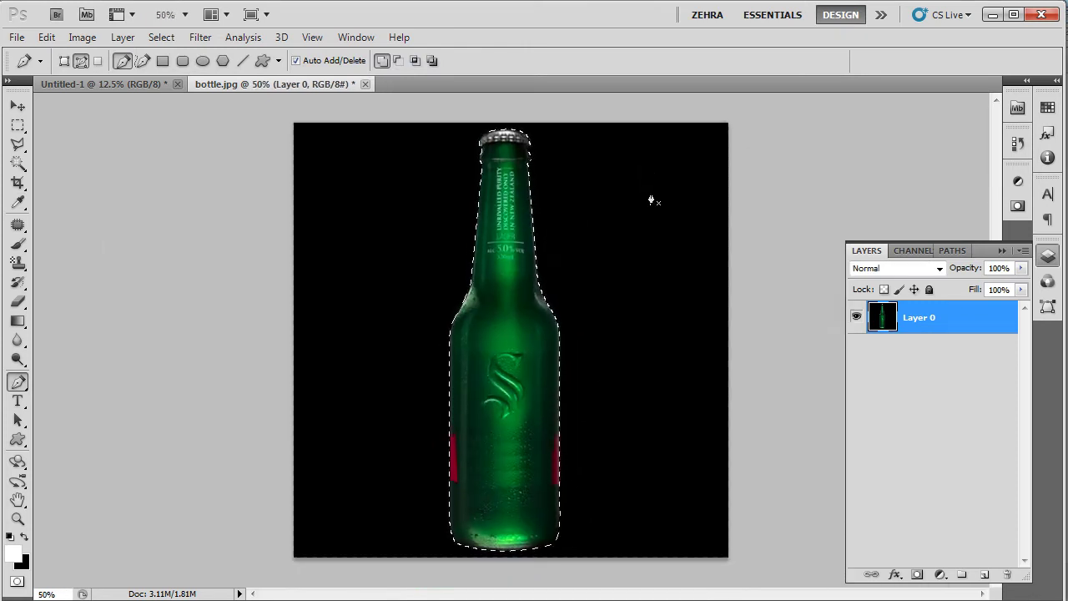
key("ctrl+shift+i")
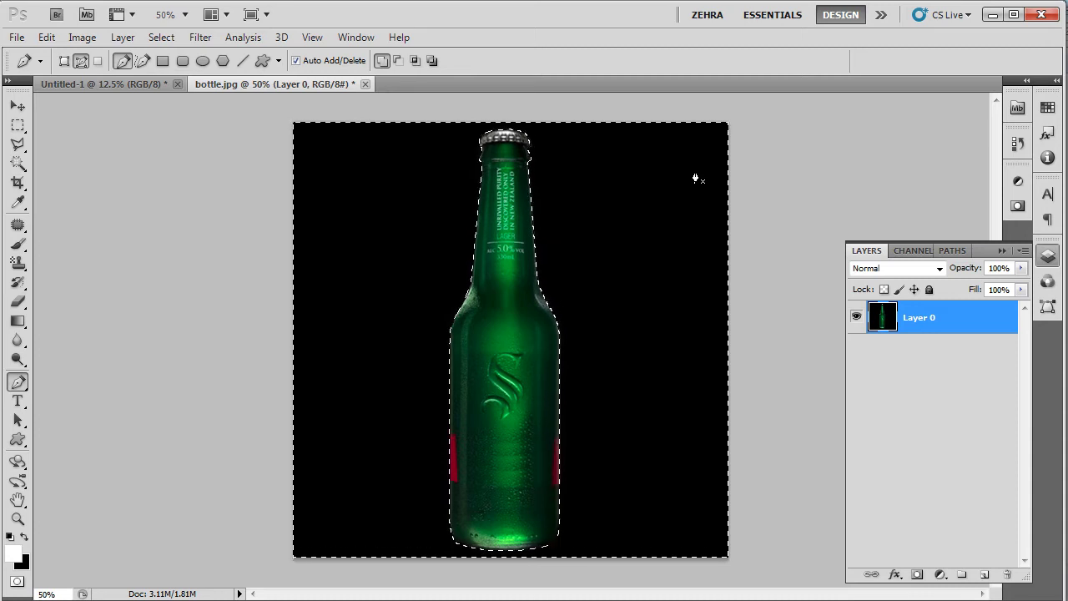
key("Delete")
key("ctrl+d")
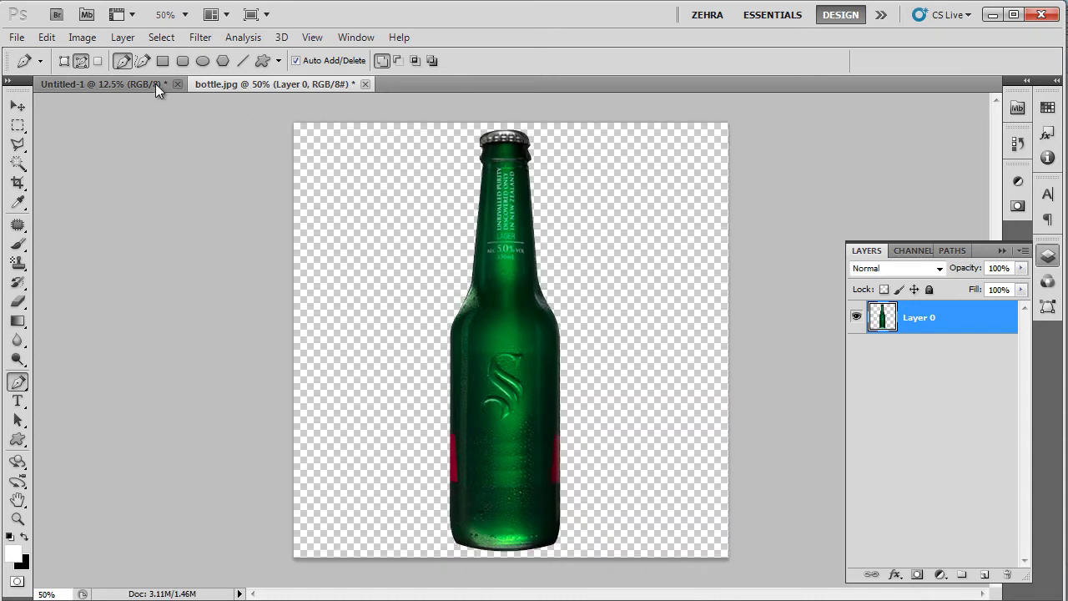
Step: Move the bottle into the A4 document, scale it to about 199%, and name its layer 'bottle'
key("v")
left_click_drag(493, 282, 500, 321)
key("ctrl+t")
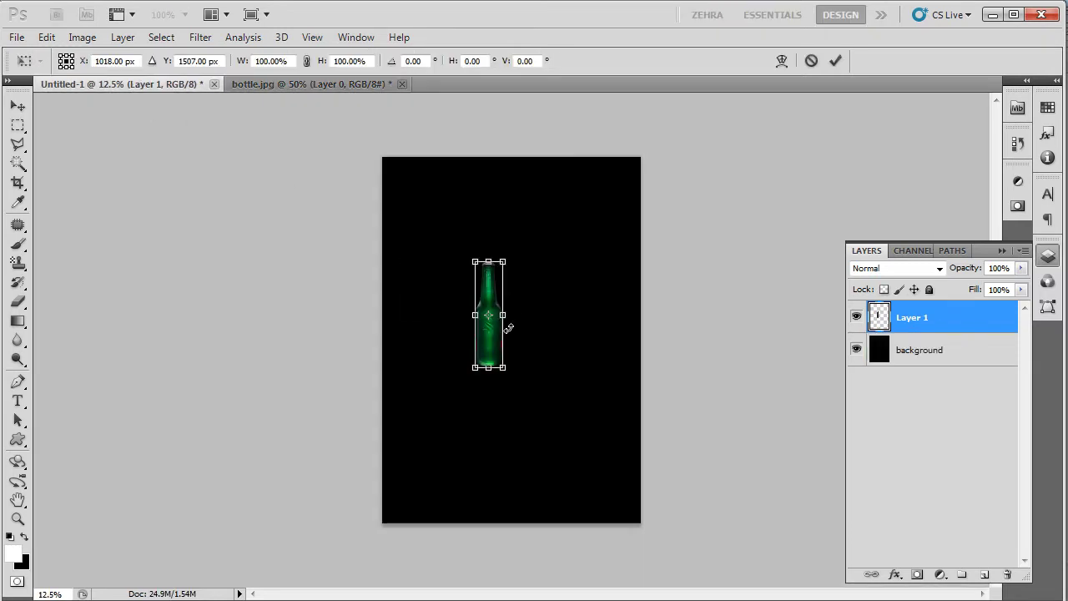
left_click_drag(500, 367, 575, 458)
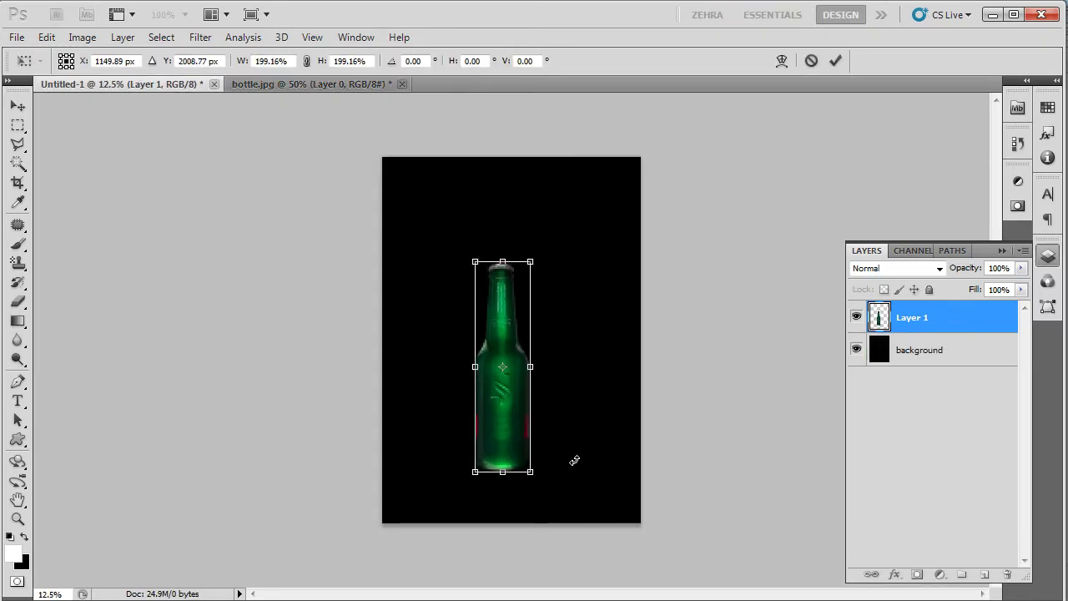
key("Return")
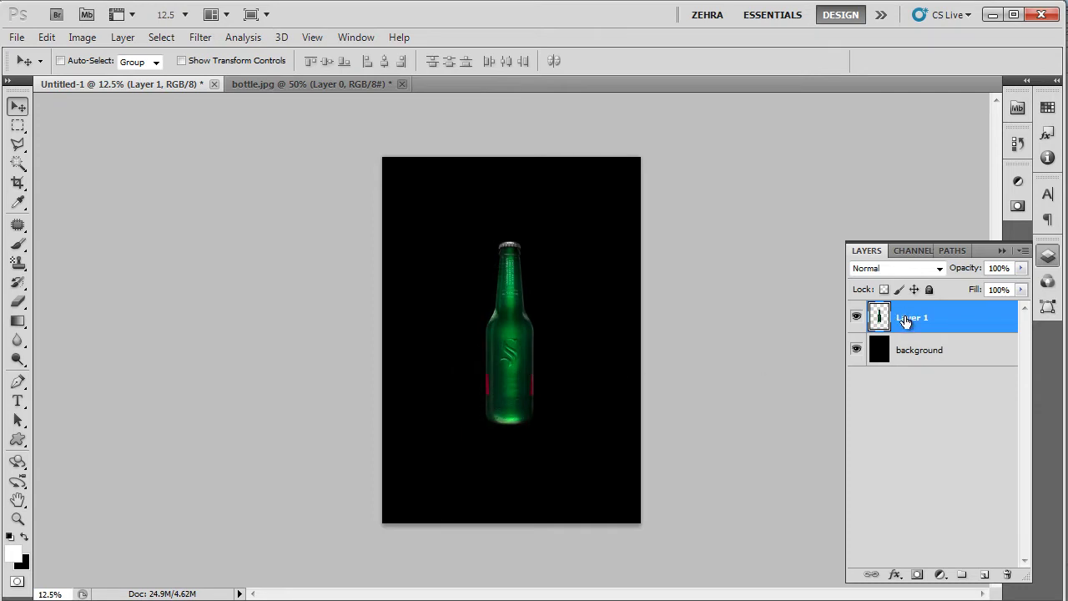
double_click(908, 317)
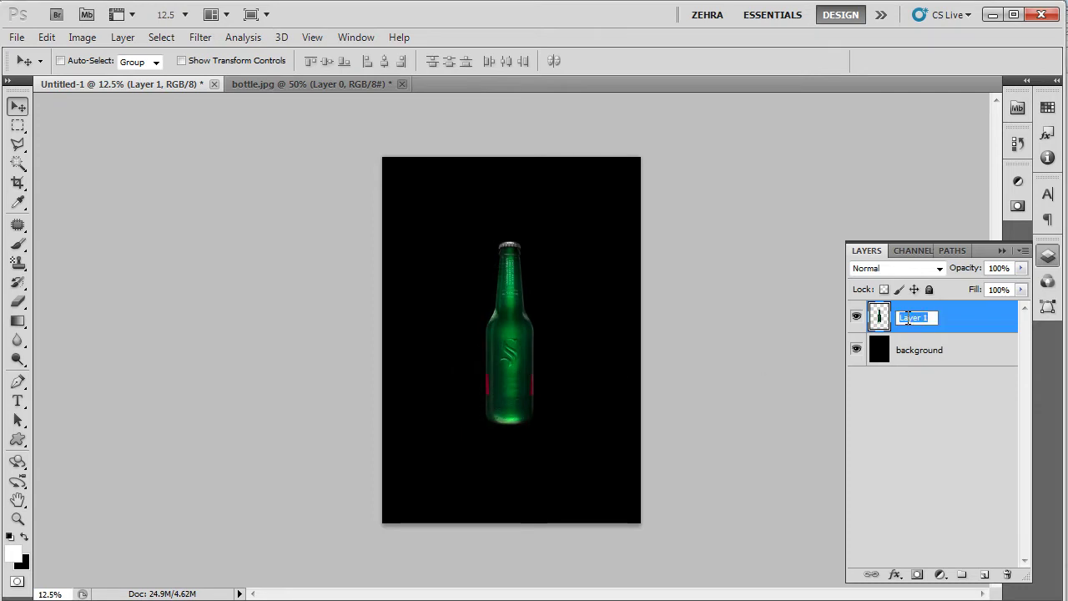
key("Return")
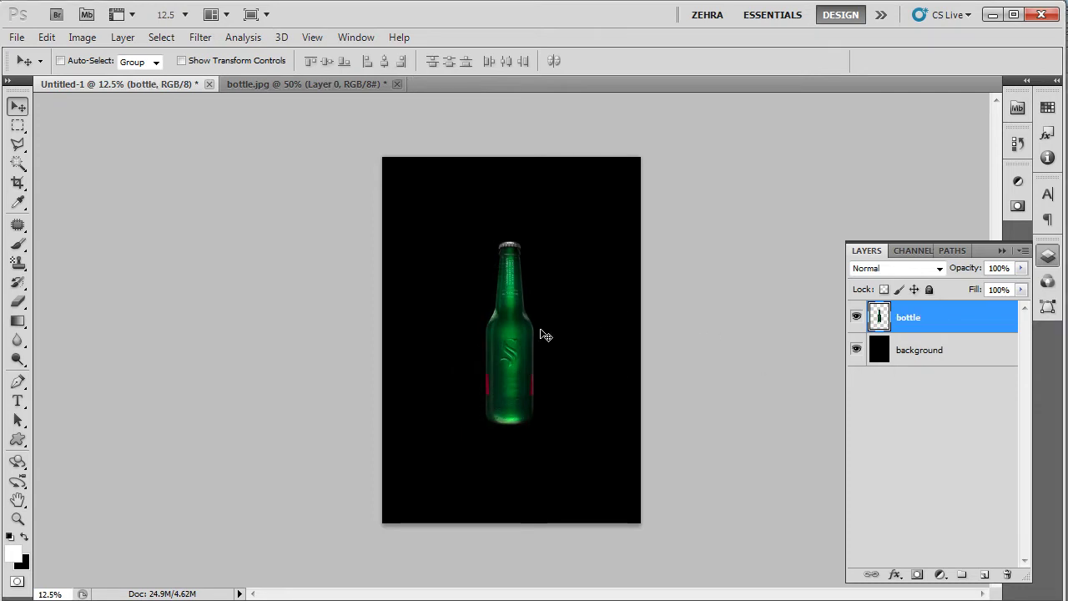
Step: Duplicate the bottle, flip the copy vertically, and position it below as a reflection
left_click_drag(523, 342, 523, 403)
key("ctrl+t")
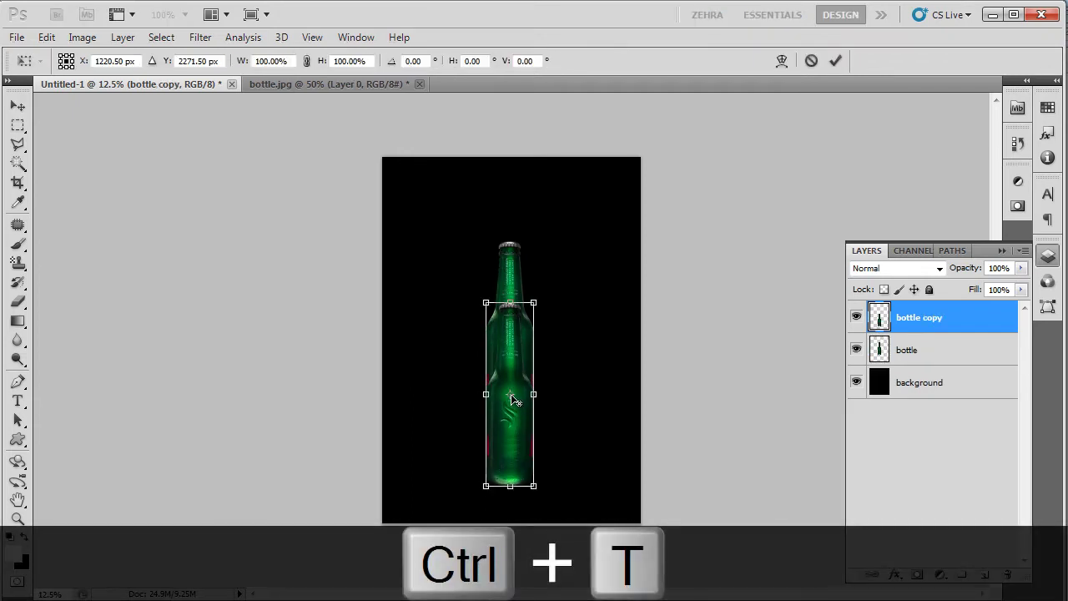
right_click(513, 400)
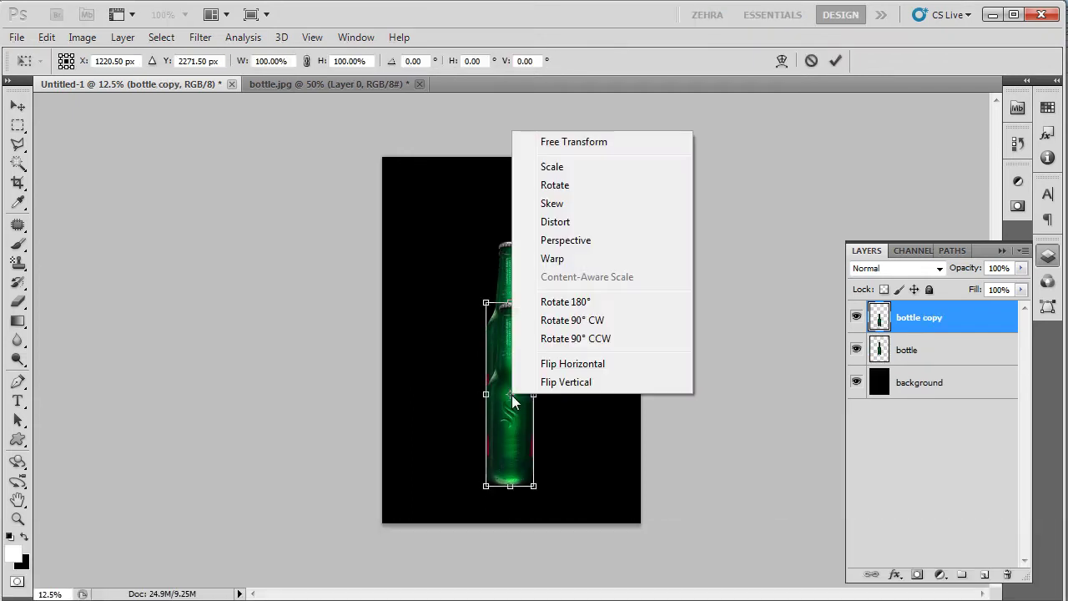
left_click(599, 381)
left_click_drag(512, 367, 514, 490)
key("Return")
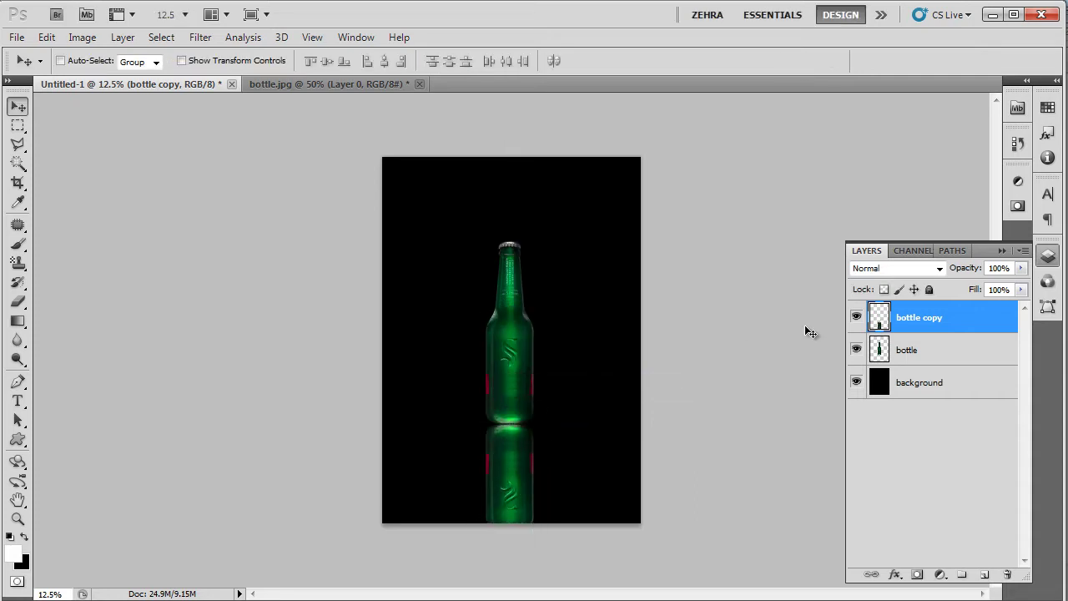
Step: Fade the reflection to 35% opacity and add a layer mask to 'bottle copy'
left_click(1022, 267)
left_click_drag(972, 280, 966, 285)
left_click(606, 367)
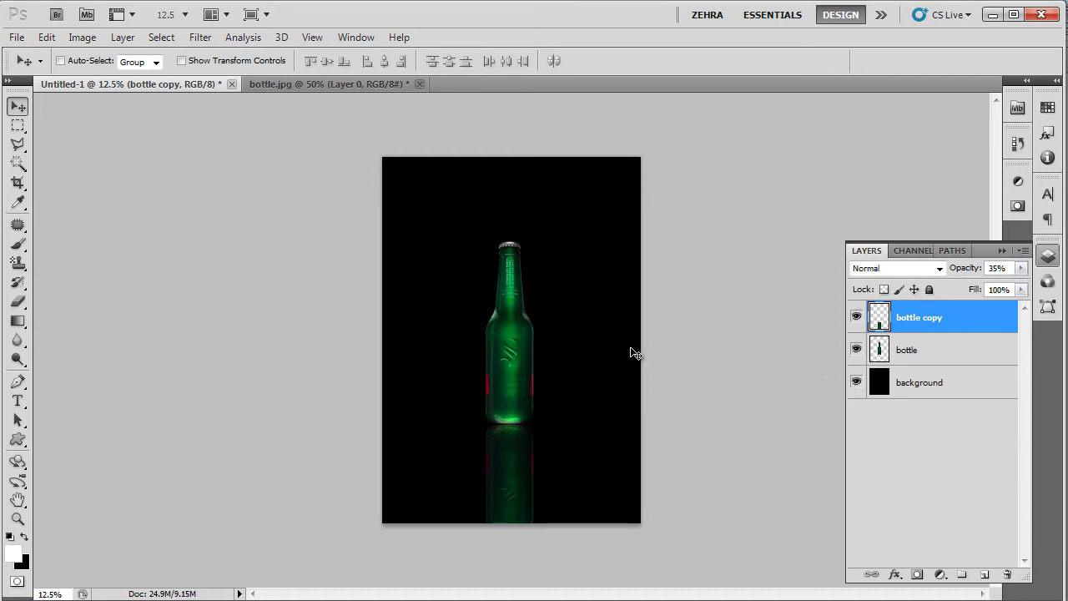
left_click(917, 575)
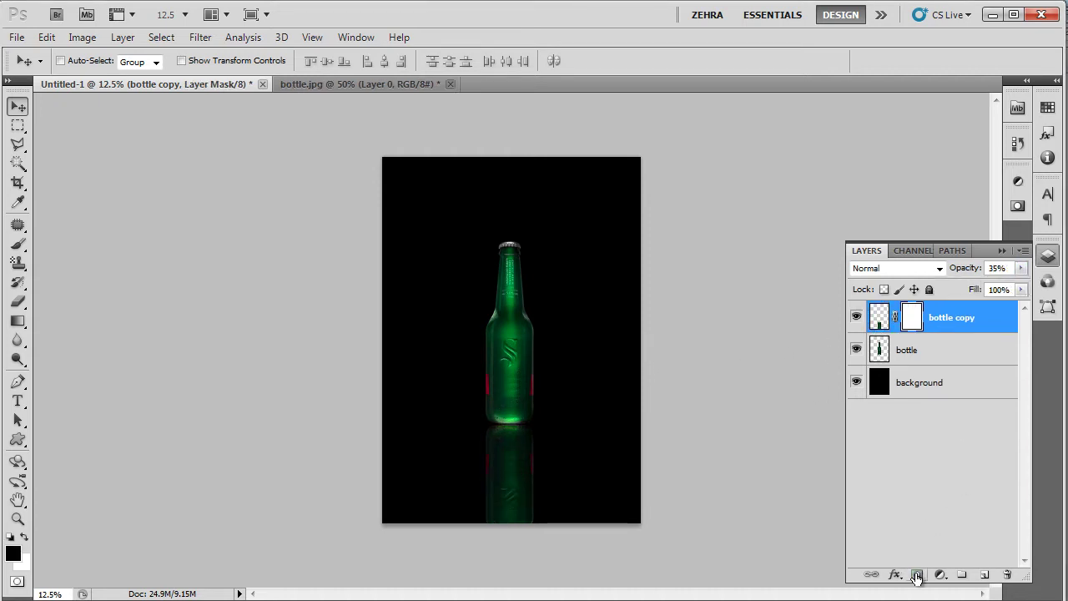
Step: Paint black on the reflection mask with a large soft brush to fade its lower part
left_click(23, 248)
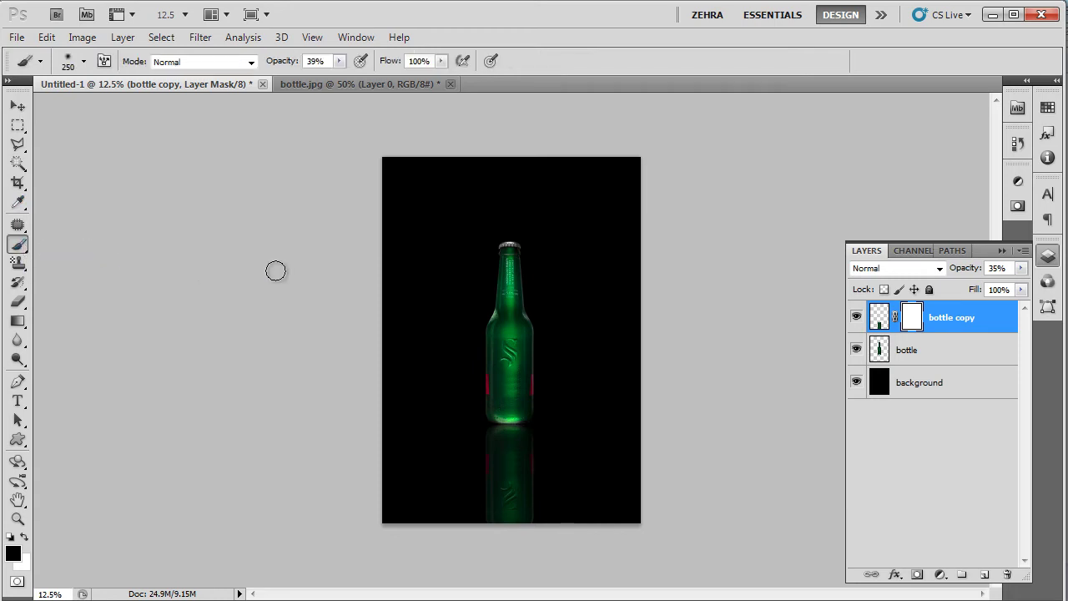
key("bracketright")
key("bracketright")
key("bracketright")
key("bracketright")
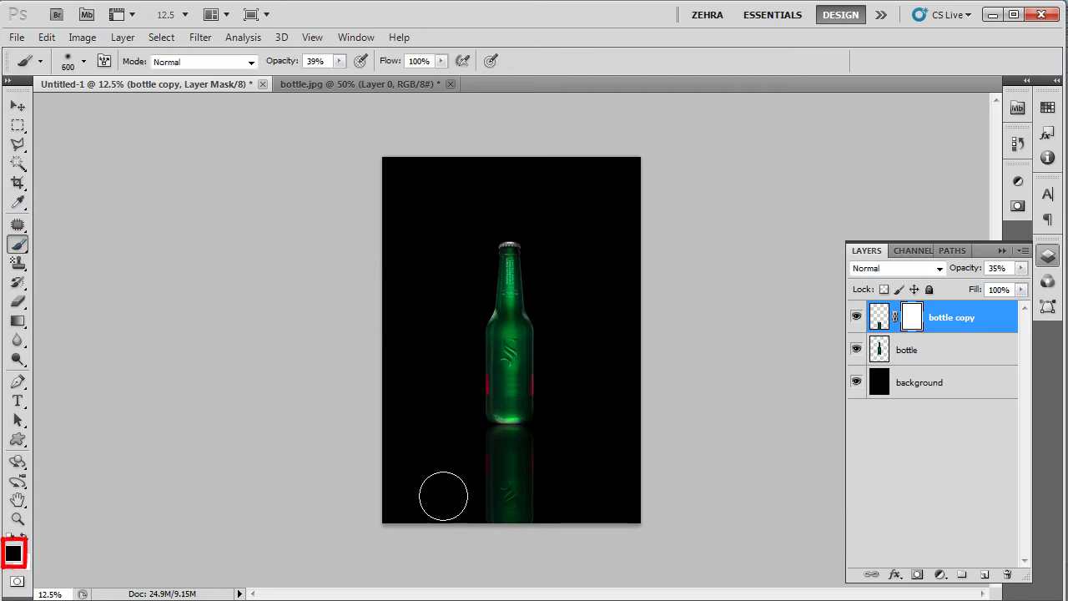
left_click_drag(448, 512, 508, 486)
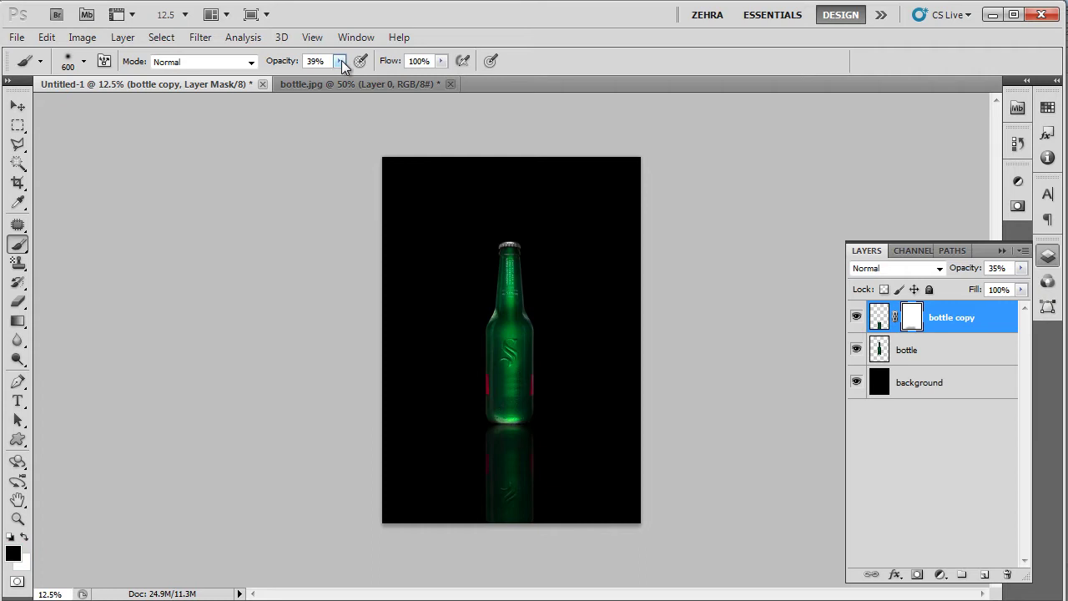
mouse_move(339, 61)
left_mouse_down()
mouse_move(338, 80)
mouse_move(354, 81)
left_mouse_up()
mouse_move(545, 525)
left_mouse_down()
mouse_move(464, 534)
mouse_move(549, 537)
mouse_move(495, 524)
left_mouse_up()
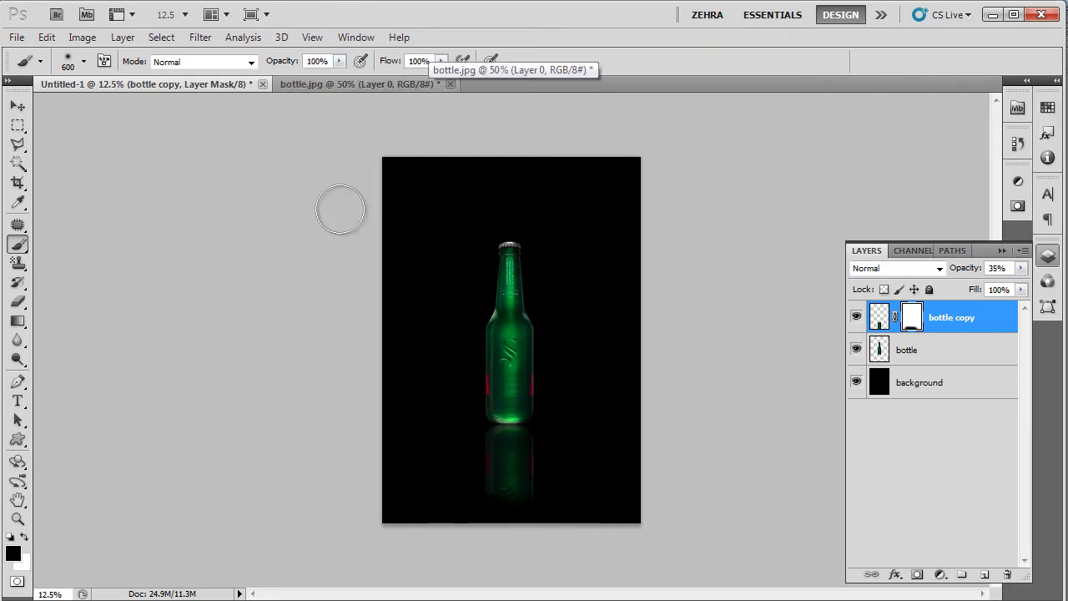
left_click(339, 64)
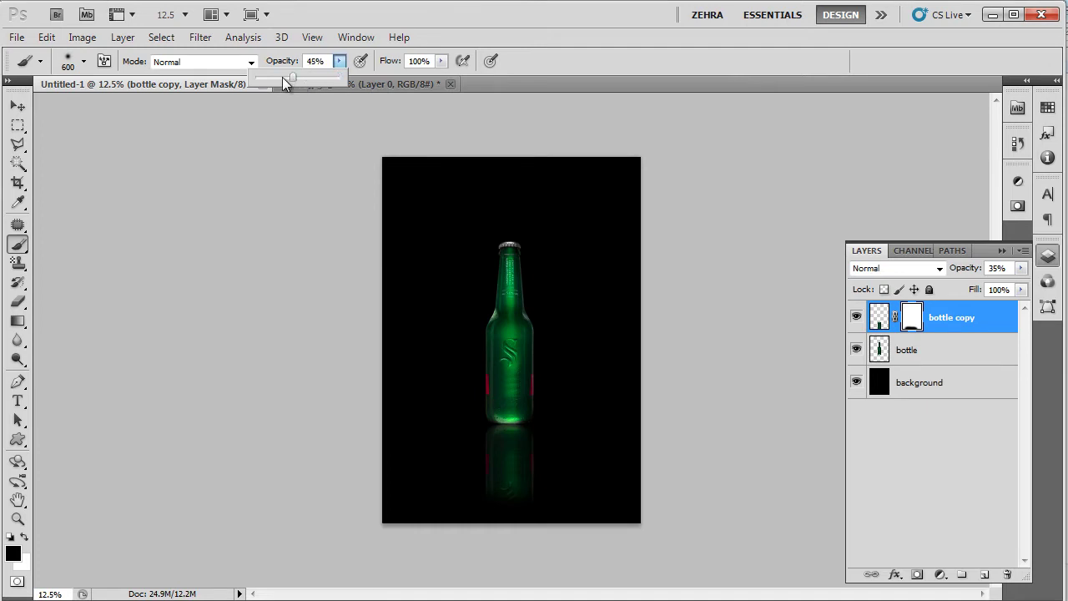
left_click_drag(284, 81, 279, 80)
key("bracketright")
key("bracketright")
key("bracketright")
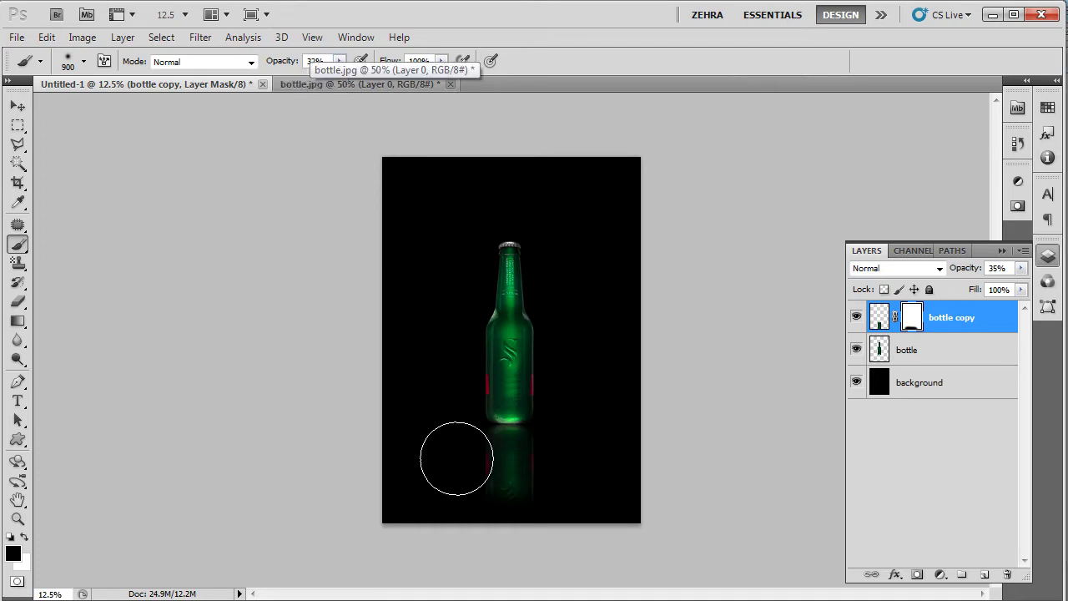
mouse_move(591, 476)
left_mouse_down()
mouse_move(494, 489)
mouse_move(531, 493)
mouse_move(492, 500)
mouse_move(538, 498)
mouse_move(485, 494)
mouse_move(530, 490)
mouse_move(612, 506)
left_mouse_up()
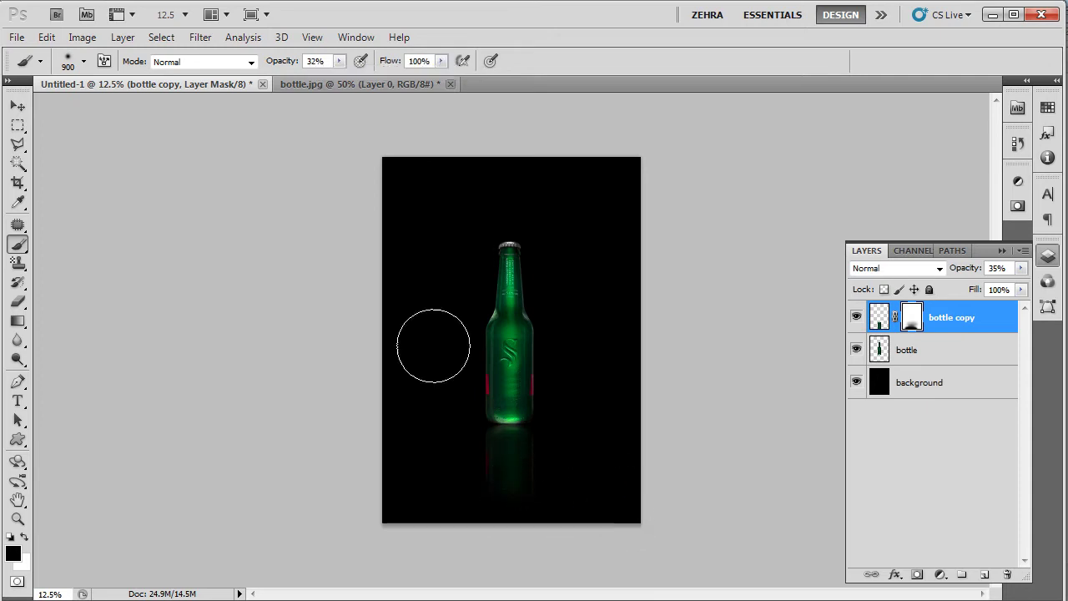
Step: Zoom in on the canvas and select the bottle layer
key("v")
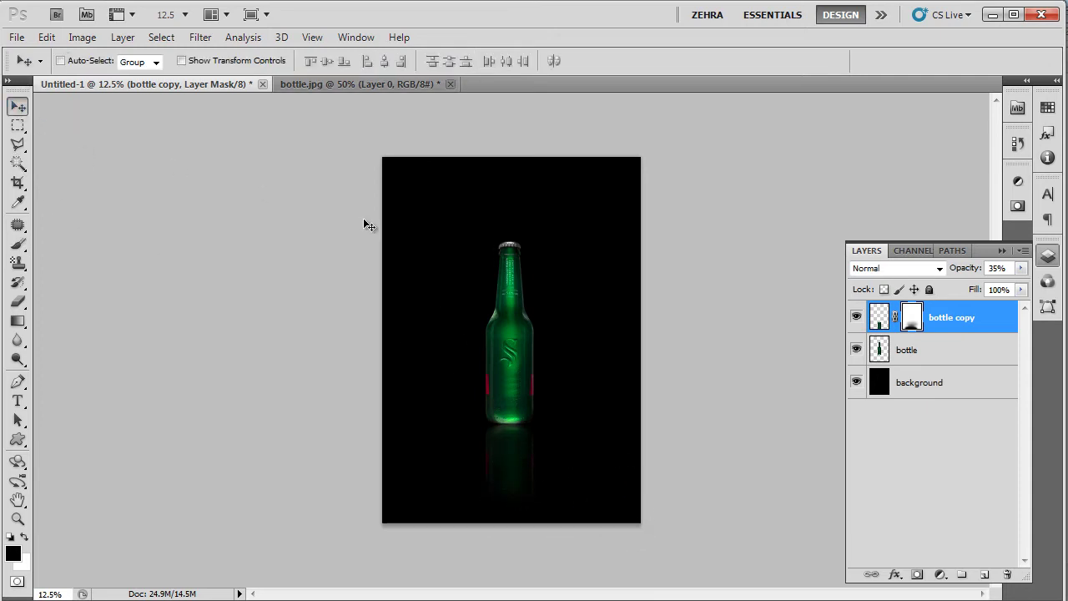
key("ctrl+plus")
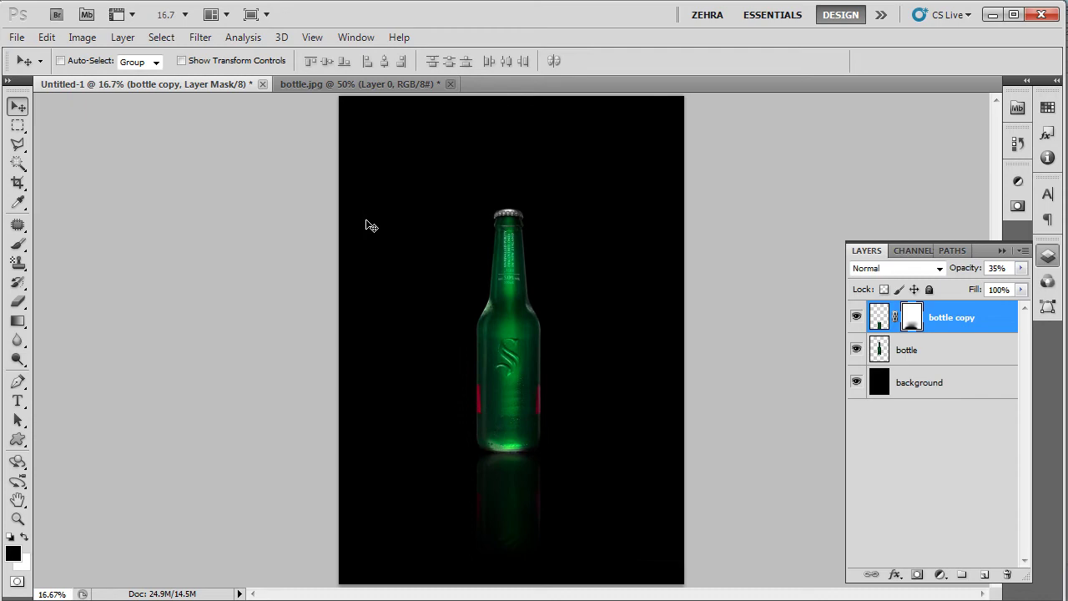
left_click(932, 355)
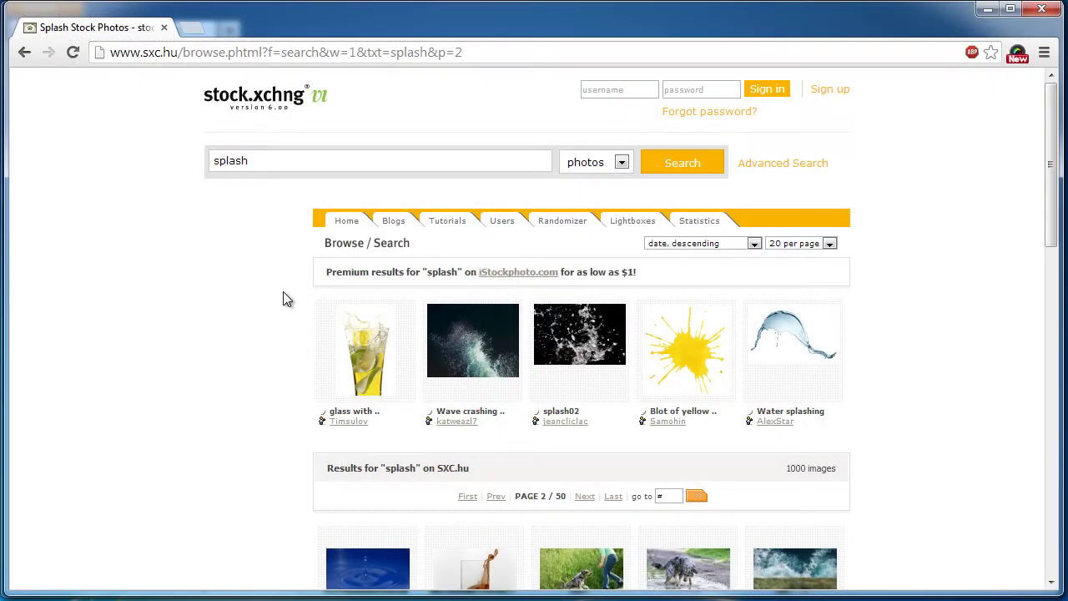
mouse_move(472, 309)
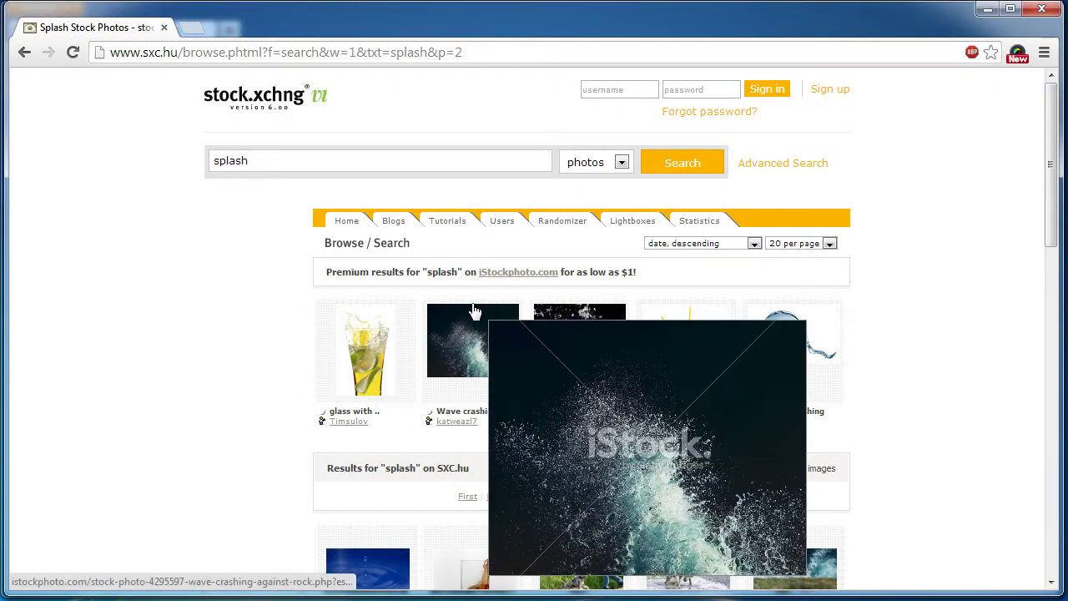
mouse_move(592, 313)
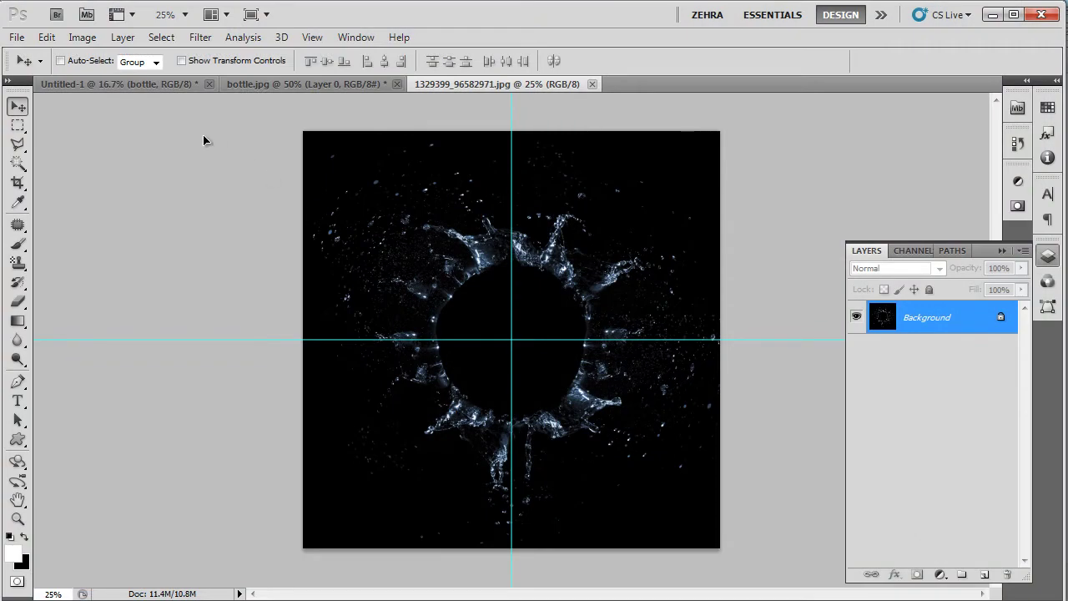
Step: Place the splash photo beneath the bottle layer and set its blend mode to Exclusion
left_click_drag(204, 140, 547, 307)
left_click_drag(930, 362, 935, 398)
left_click_drag(611, 312, 535, 312)
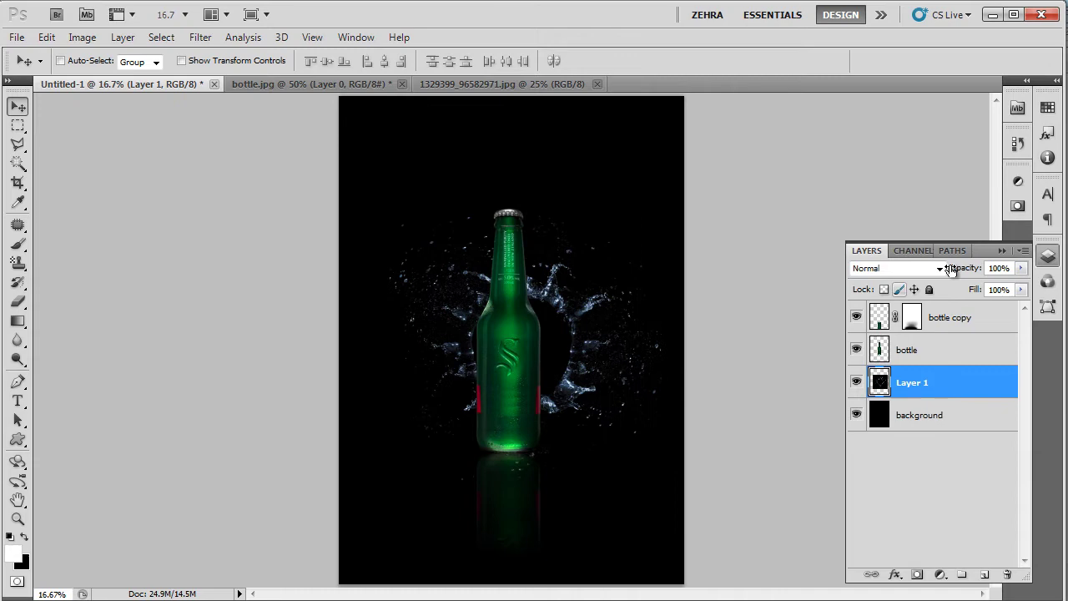
left_click(934, 271)
left_click(914, 327)
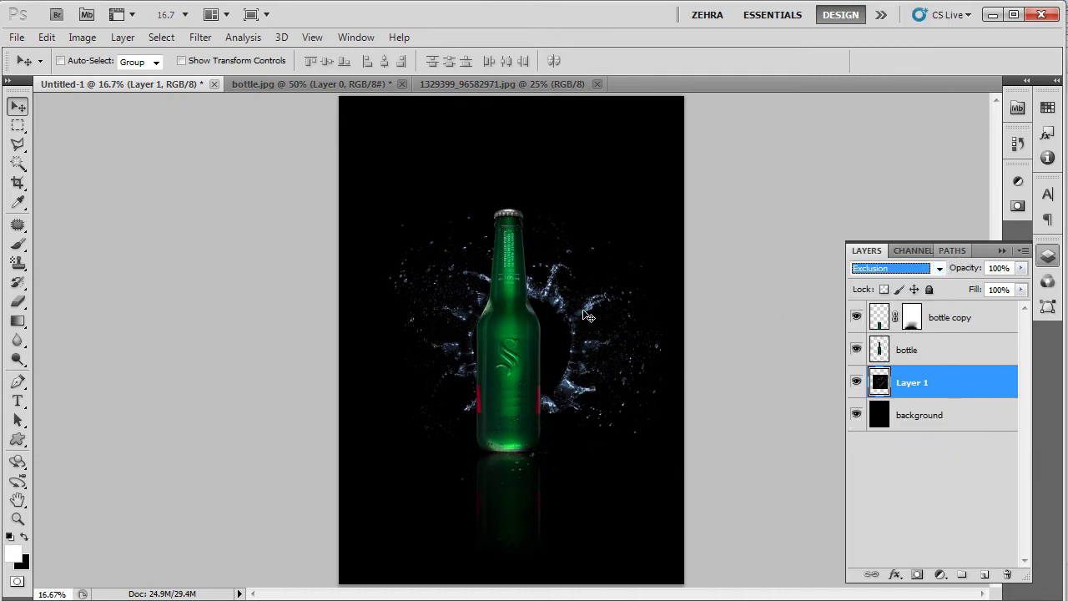
Step: Scale the splash to about 108% and shift it slightly left and down
key("ctrl+t")
left_click_drag(641, 212, 654, 187)
mouse_move(559, 332)
left_mouse_down()
mouse_move(554, 322)
mouse_move(539, 338)
left_mouse_up()
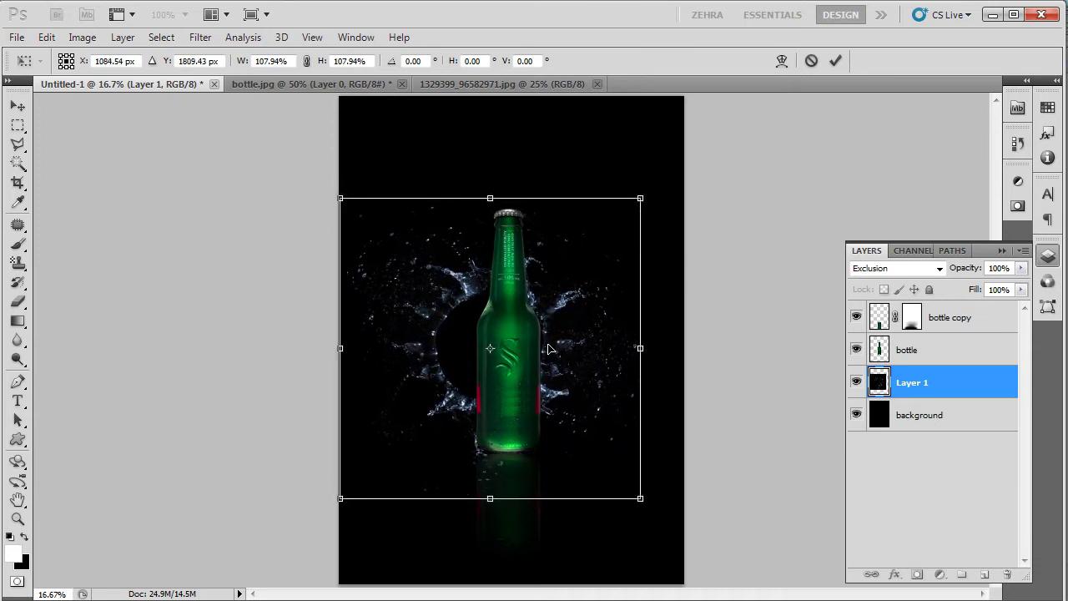
key("Return")
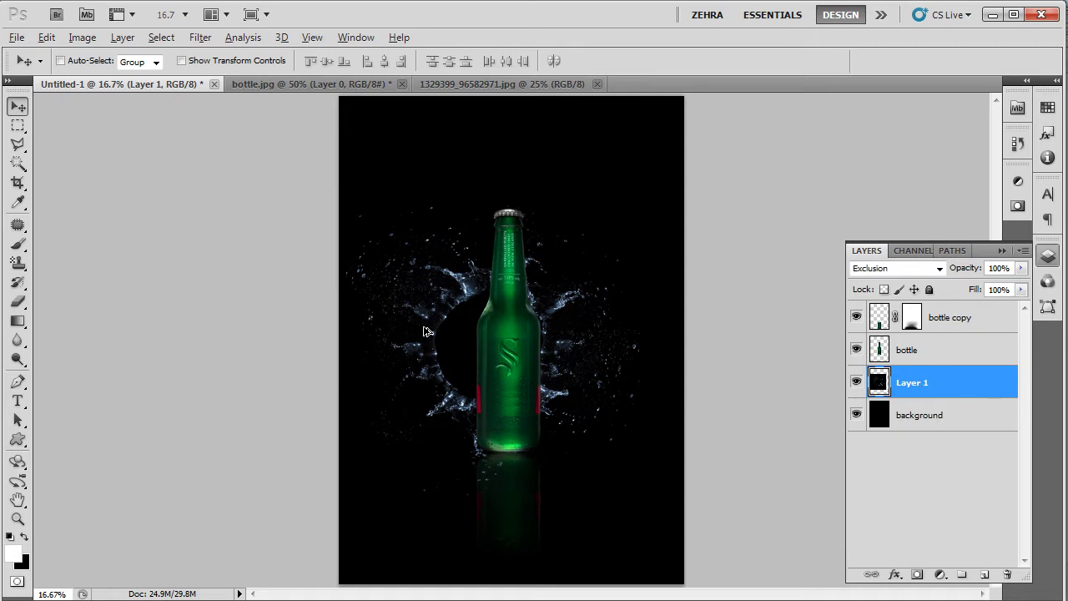
Step: Duplicate the splash layer and add a layer mask to the original Layer 1
key("ctrl+j")
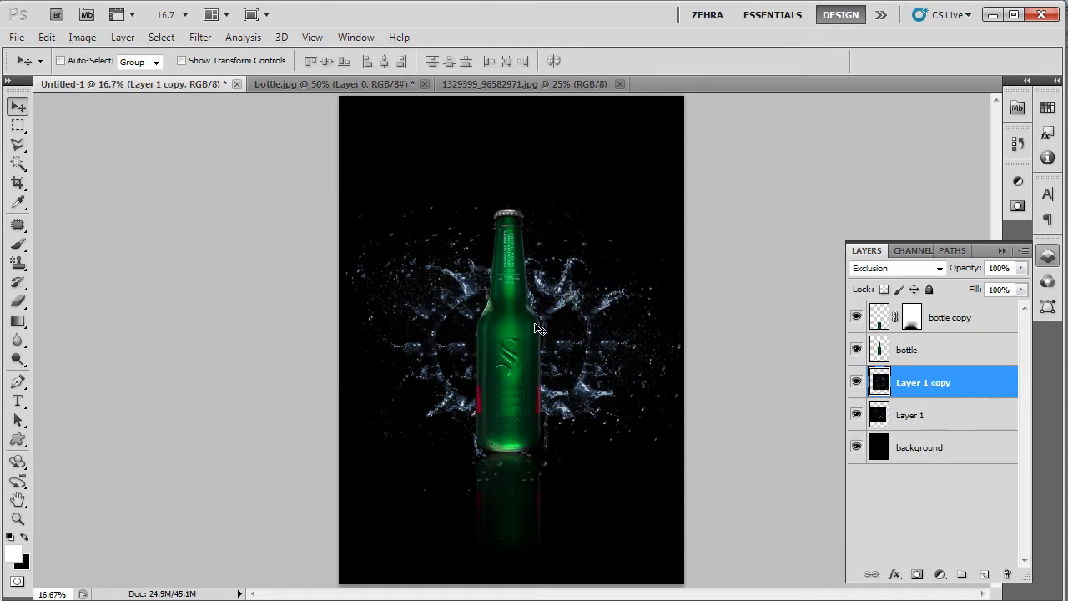
key("alt+bracketleft")
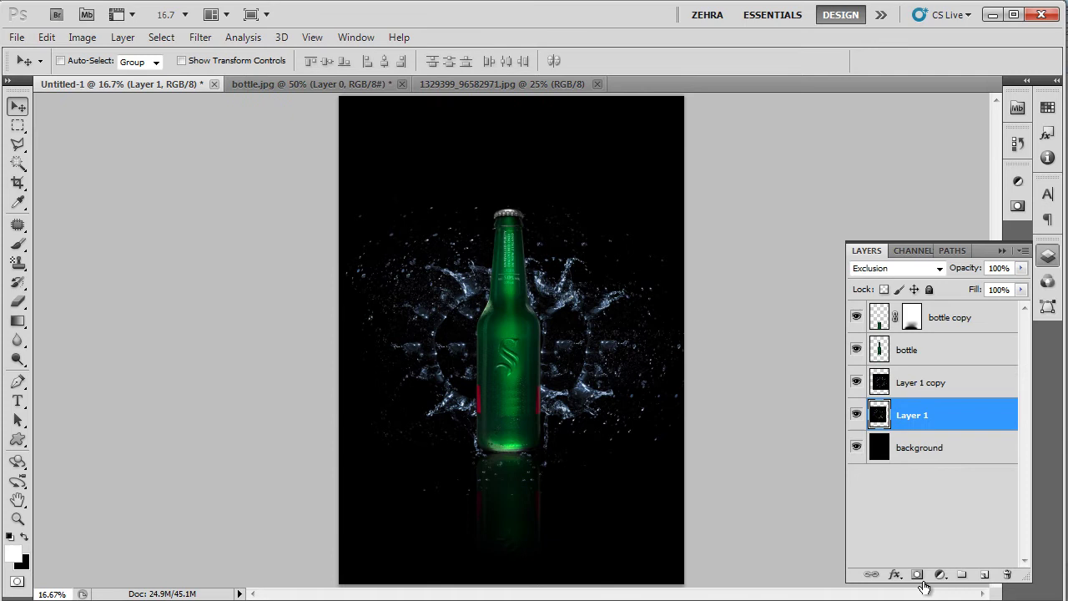
left_click(918, 575)
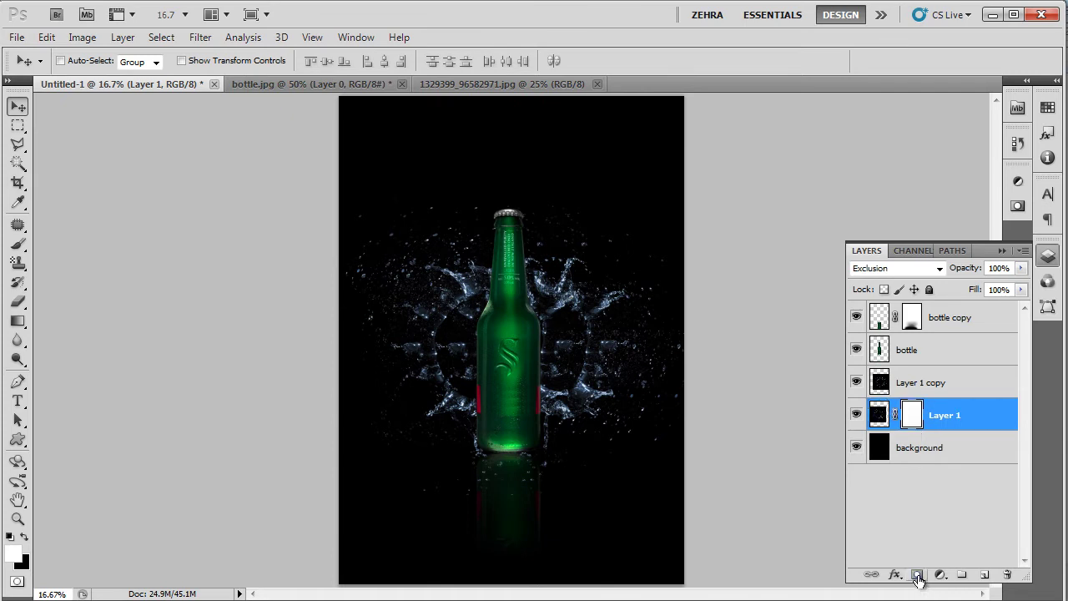
Step: Paint out splash left of and below the bottle with a 400 px black brush at 100%
left_click(18, 247)
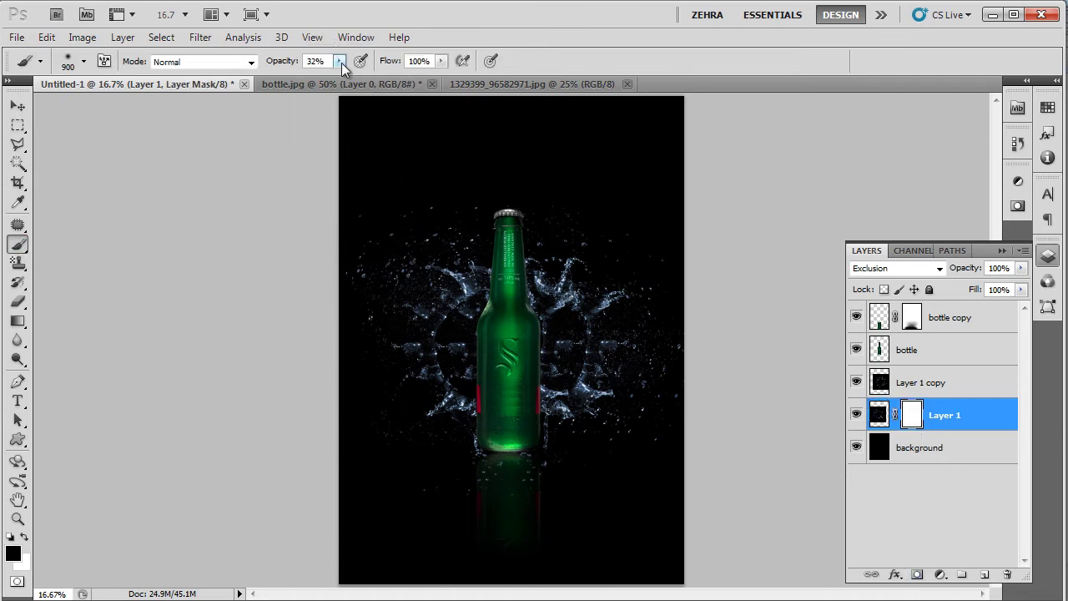
left_click(339, 61)
left_click_drag(344, 78, 415, 75)
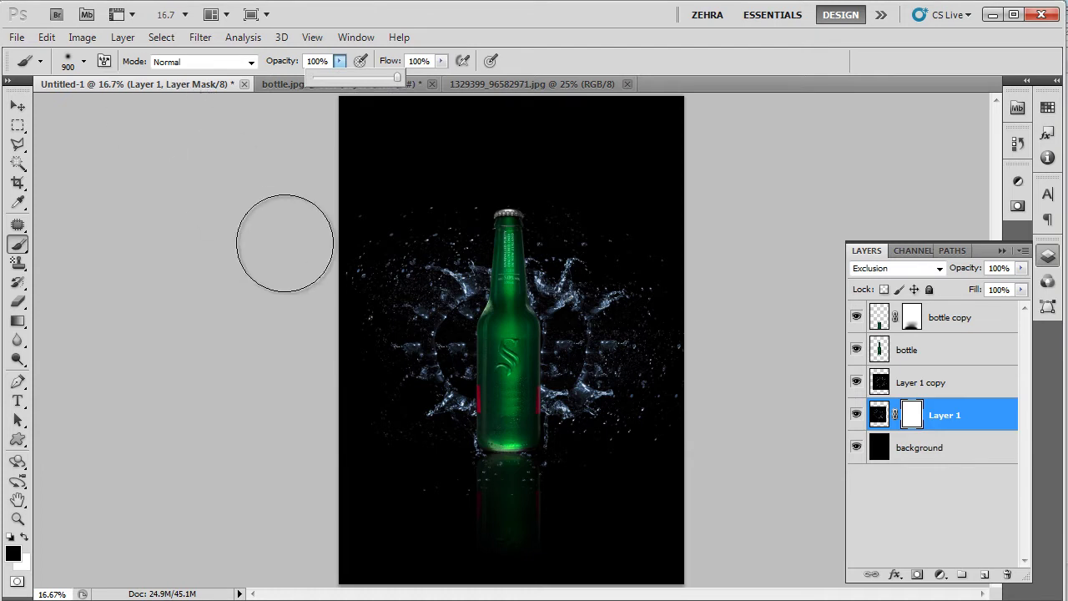
key("bracketleft")
key("bracketleft")
key("bracketleft")
key("bracketleft")
key("bracketleft")
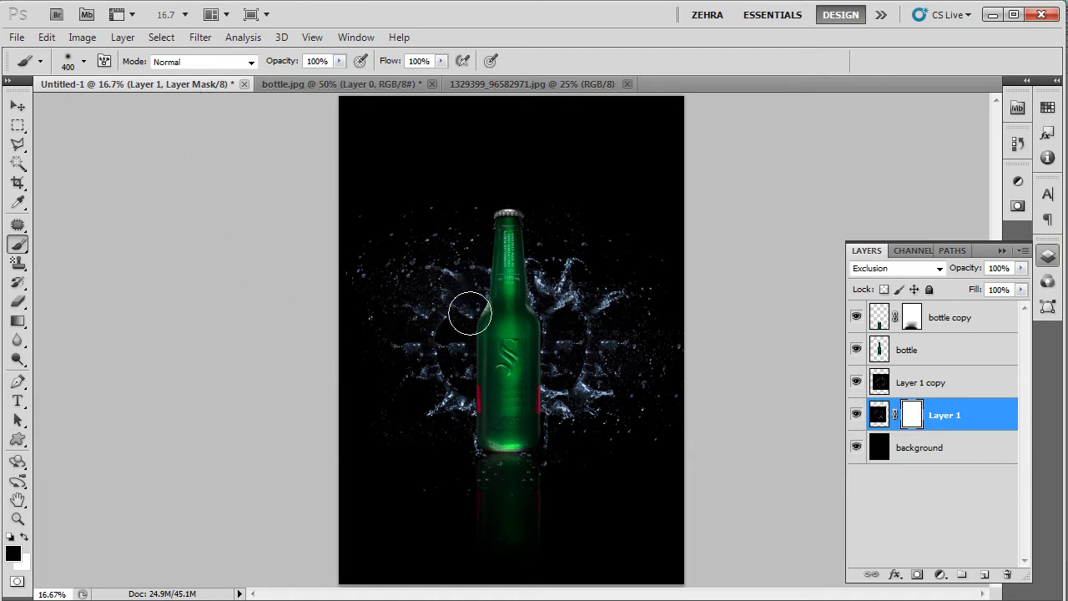
mouse_move(442, 297)
left_mouse_down()
mouse_move(426, 329)
mouse_move(463, 423)
mouse_move(468, 411)
mouse_move(468, 437)
mouse_move(467, 405)
left_mouse_up()
left_click_drag(911, 415, 911, 383)
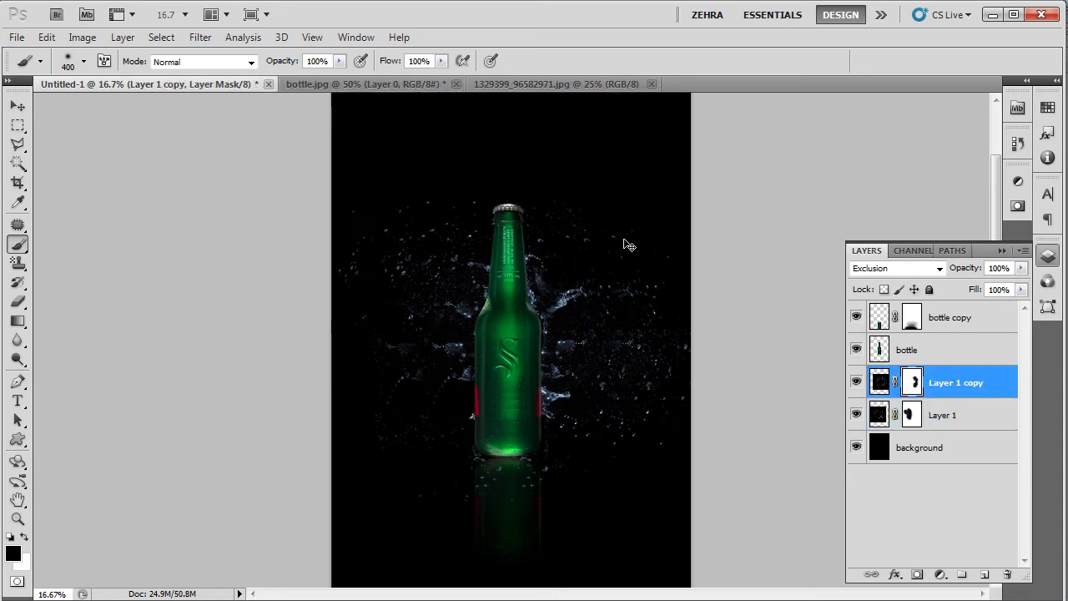
key("ctrl+plus")
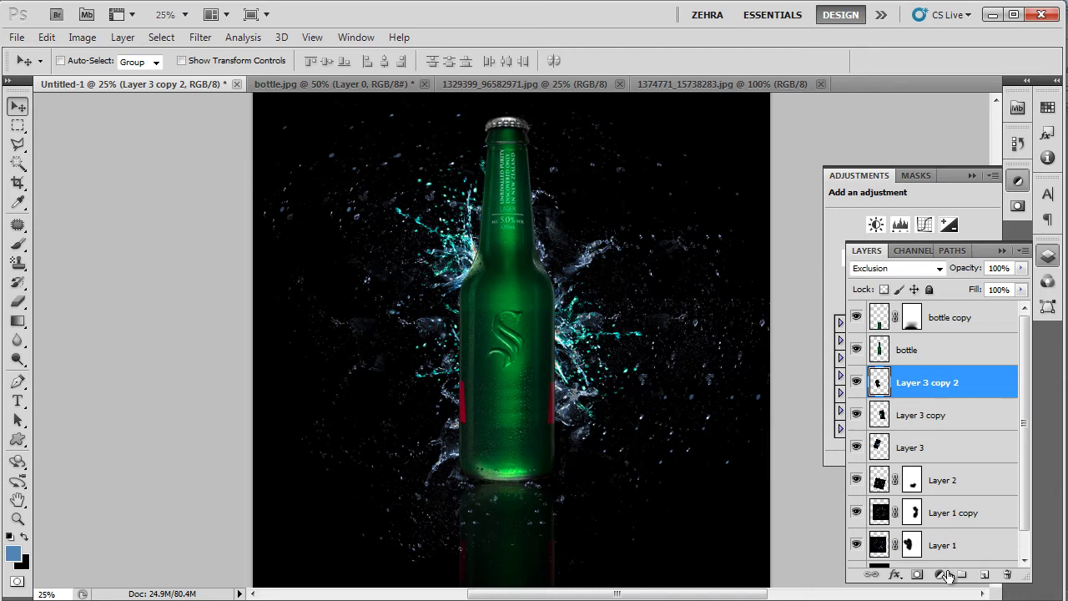
Step: Add a new layer above Layer 3 copy 2 and name it 'effects'
left_click(982, 575)
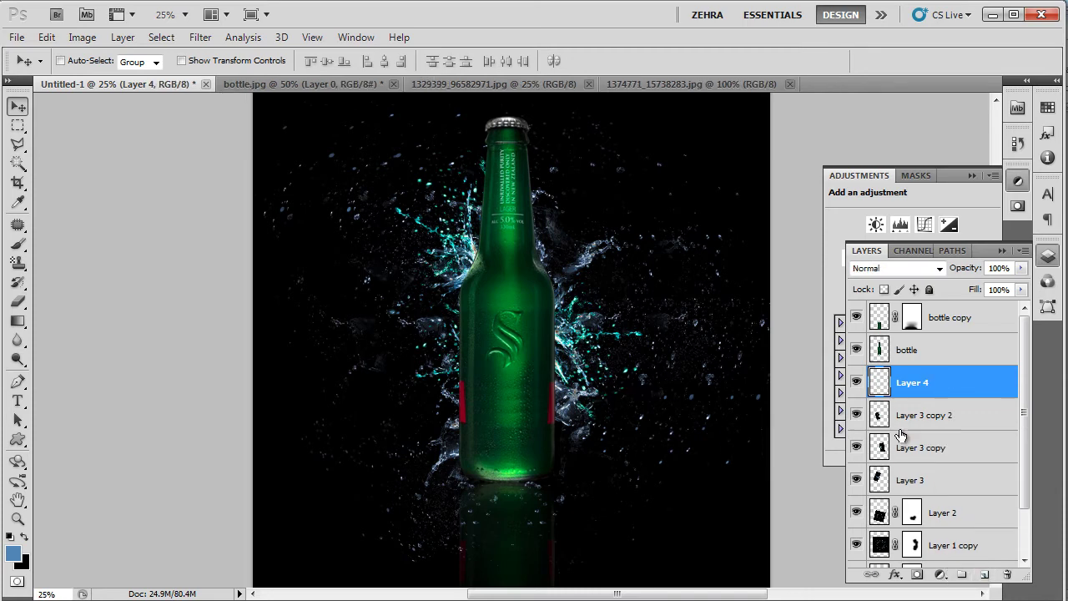
double_click(921, 384)
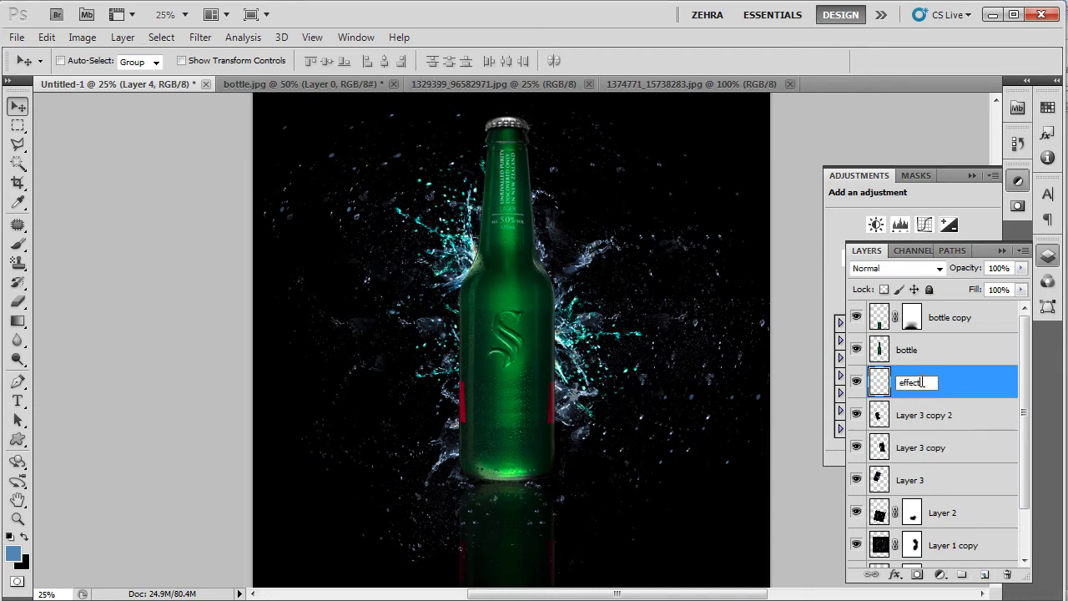
left_click(973, 410)
left_click(951, 382)
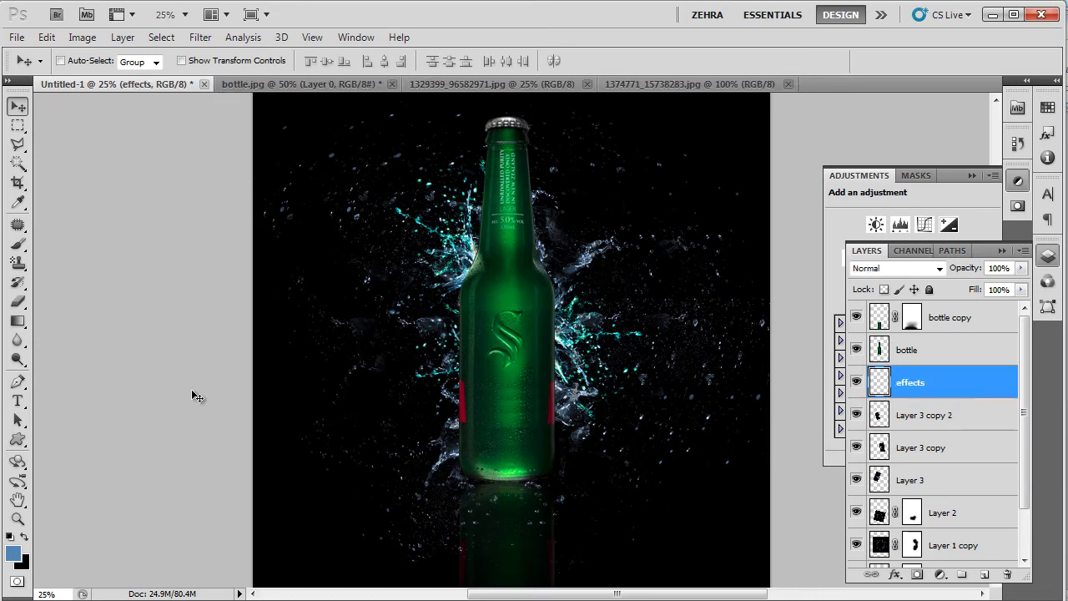
Step: Paint #578bbc swirls around the bottle base with the Light Storm brush at 2300 px
left_click(18, 243)
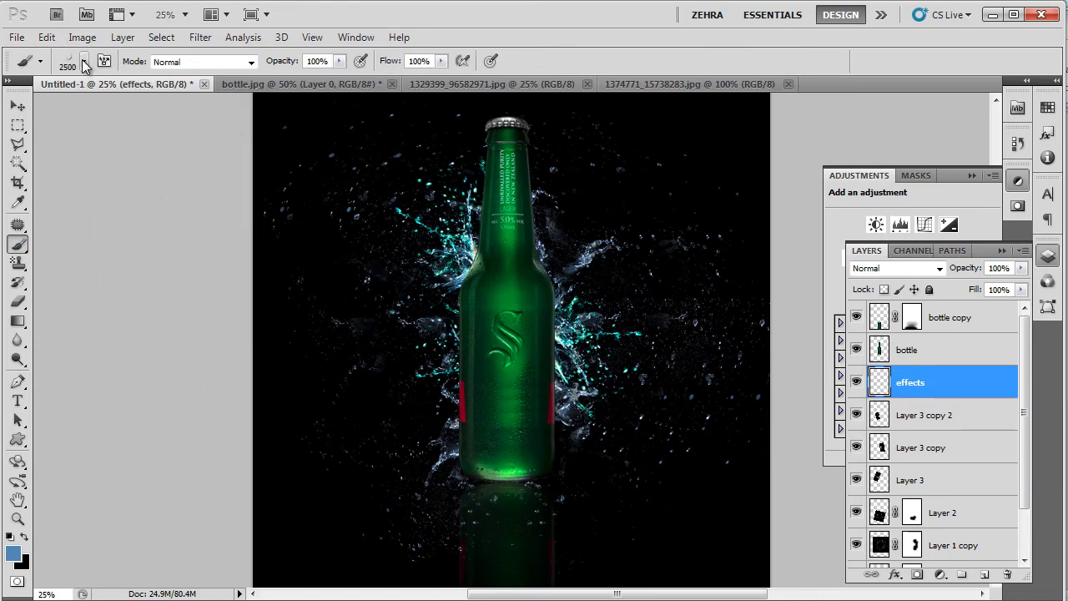
left_click(83, 61)
left_click(56, 230)
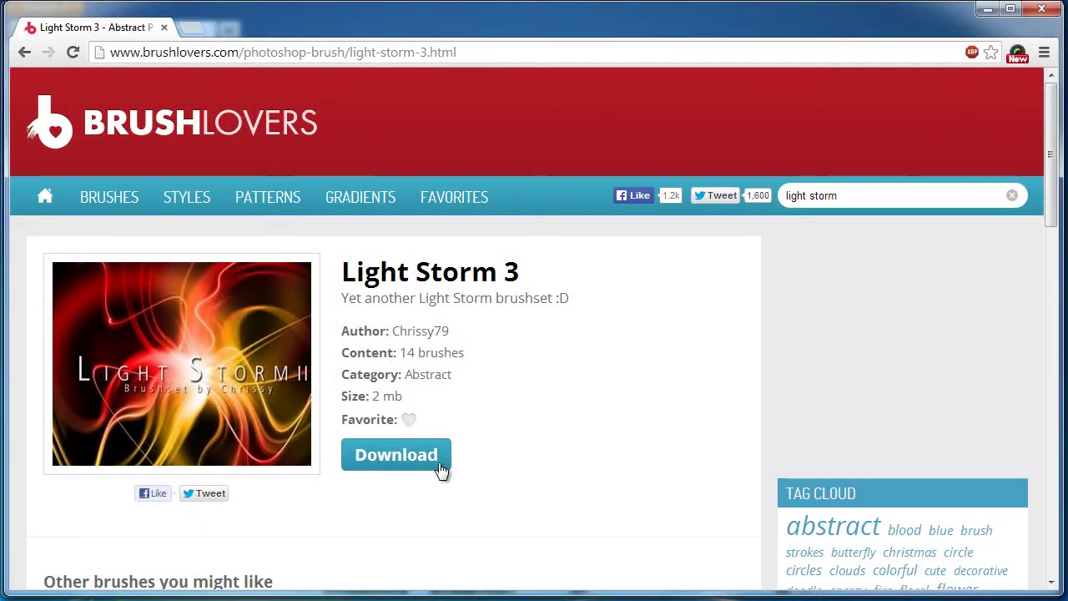
left_click(406, 467)
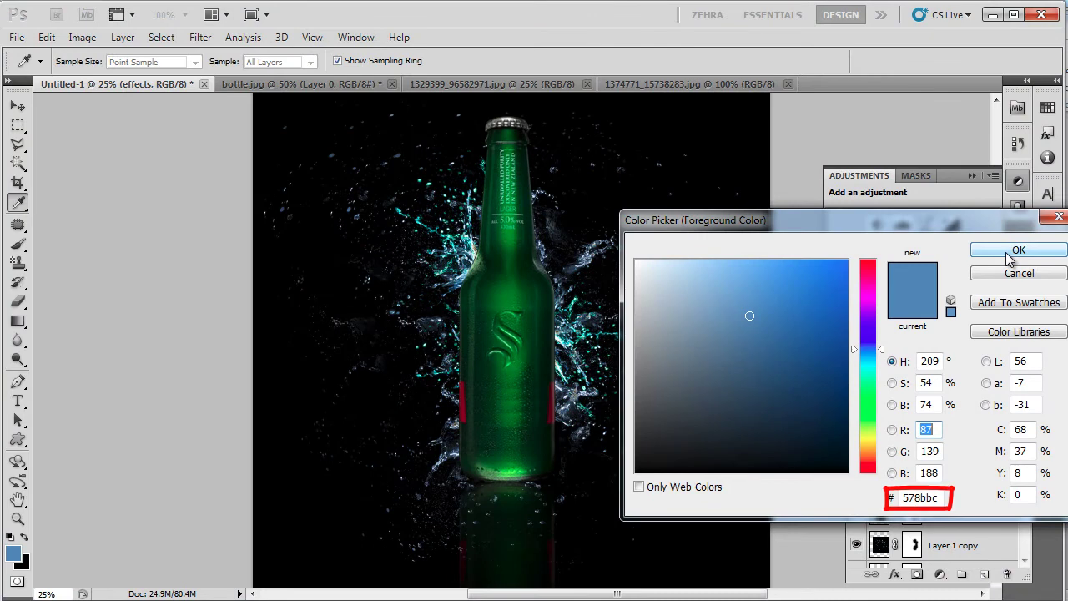
left_click(1012, 252)
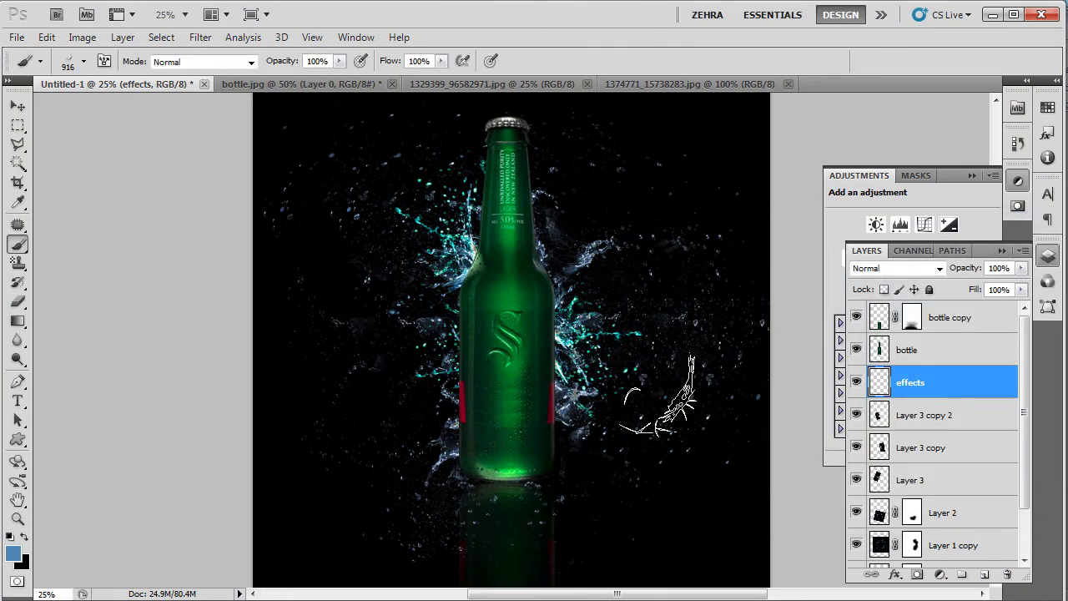
key("bracketright")
key("bracketright")
key("bracketright")
key("bracketright")
key("bracketright")
key("bracketright")
key("bracketright")
key("bracketright")
key("bracketright")
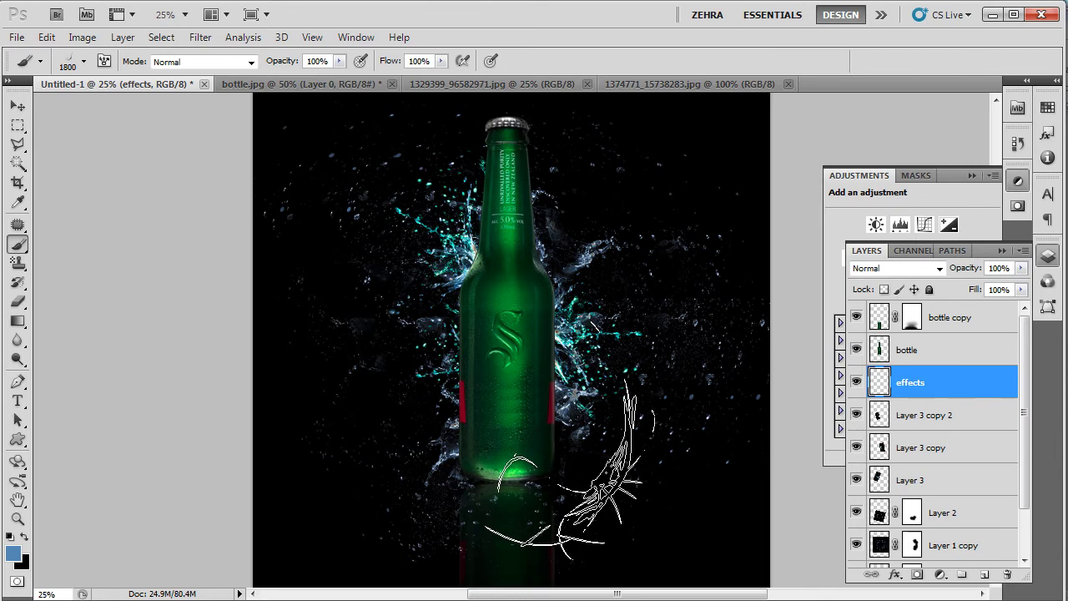
key("bracketright")
key("bracketright")
key("bracketright")
key("bracketright")
key("bracketright")
mouse_move(576, 467)
left_mouse_down()
mouse_move(532, 446)
mouse_move(473, 459)
mouse_move(327, 456)
left_mouse_up()
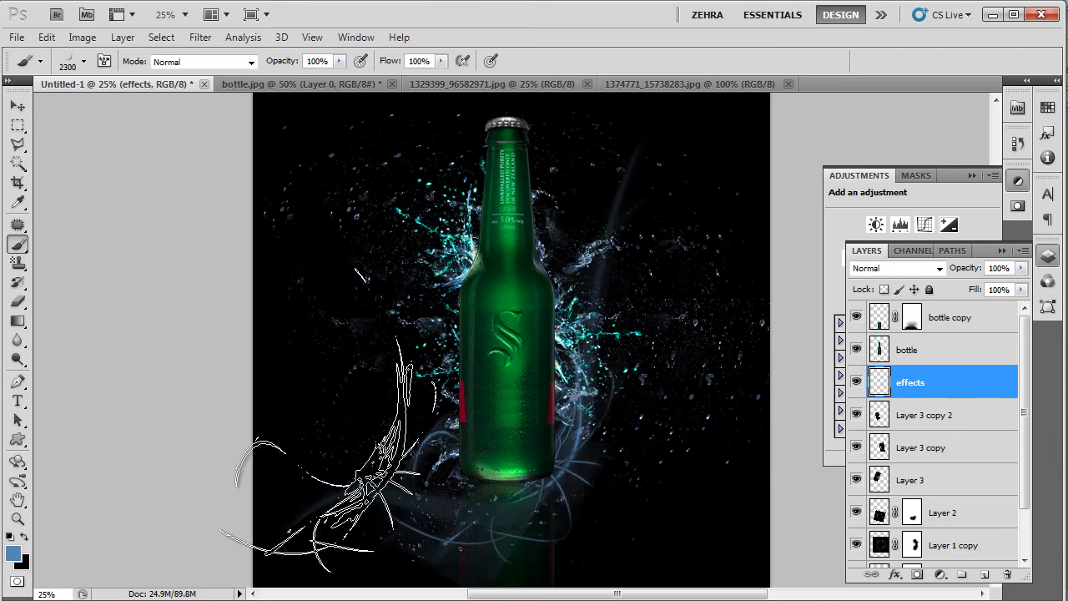
Step: Duplicate the swirls upward and rotate the 'effects copy' layer
key("v")
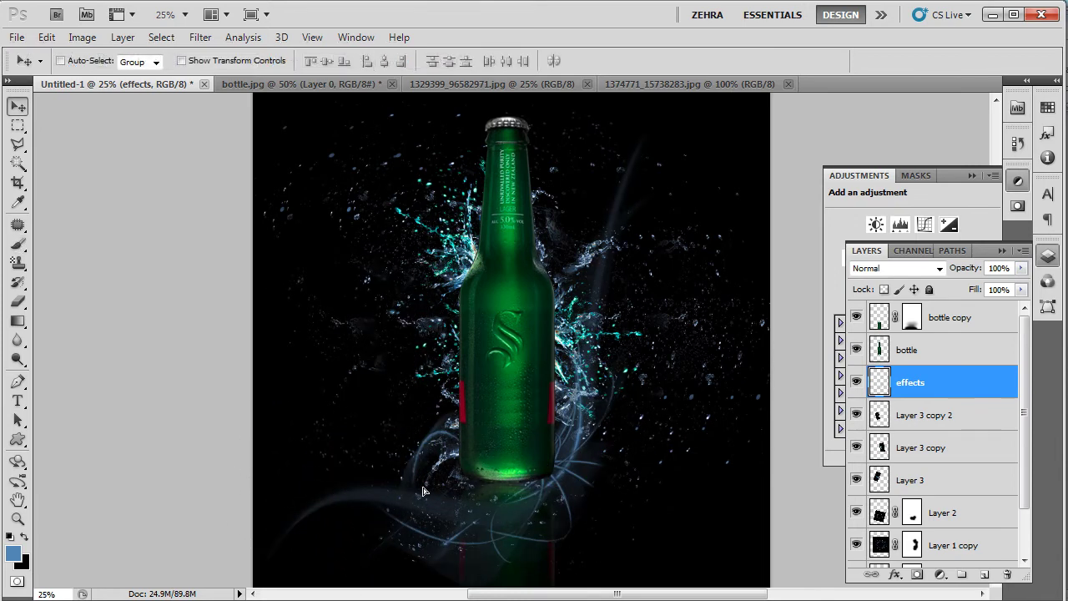
mouse_move(423, 492)
left_mouse_down()
mouse_move(374, 398)
mouse_move(458, 288)
left_mouse_up()
key("ctrl+t")
key("Return")
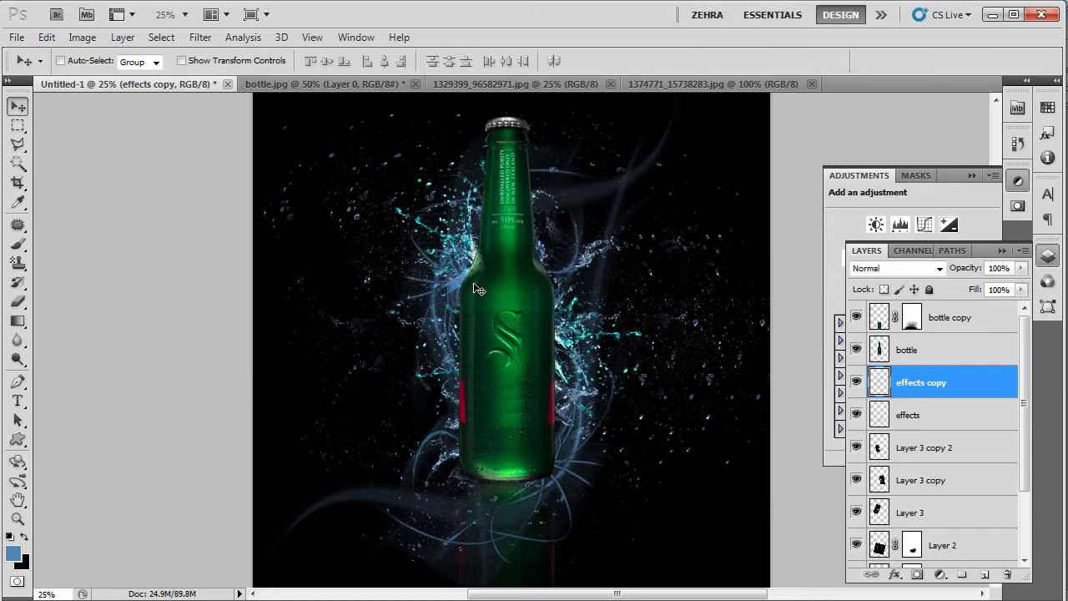
Step: Add a layer mask to the effects layer with default black and white colours
left_click(915, 419)
left_click(917, 574)
key("b")
key("d")
scroll(441, 484, "down", 1)
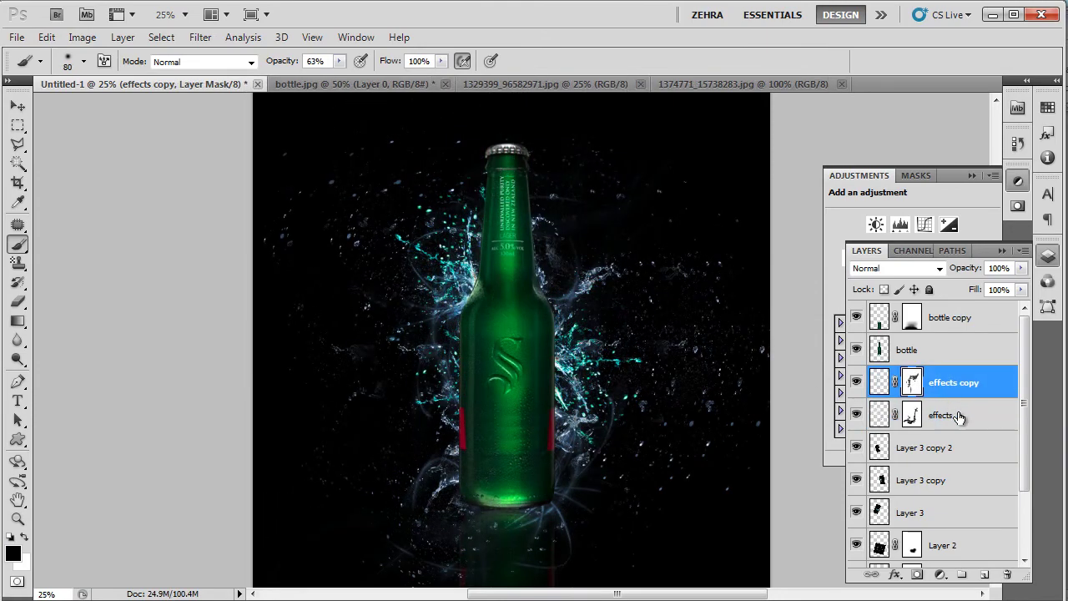
Step: Give the effects layer a pale blue Outer Glow layer style
double_click(958, 417)
left_click(680, 259)
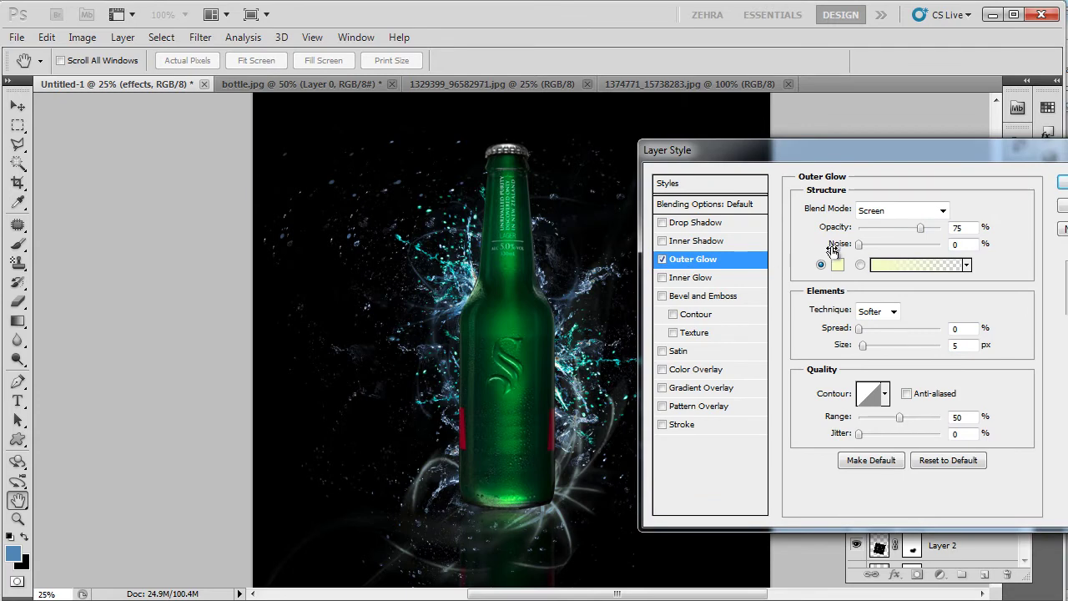
left_click(840, 265)
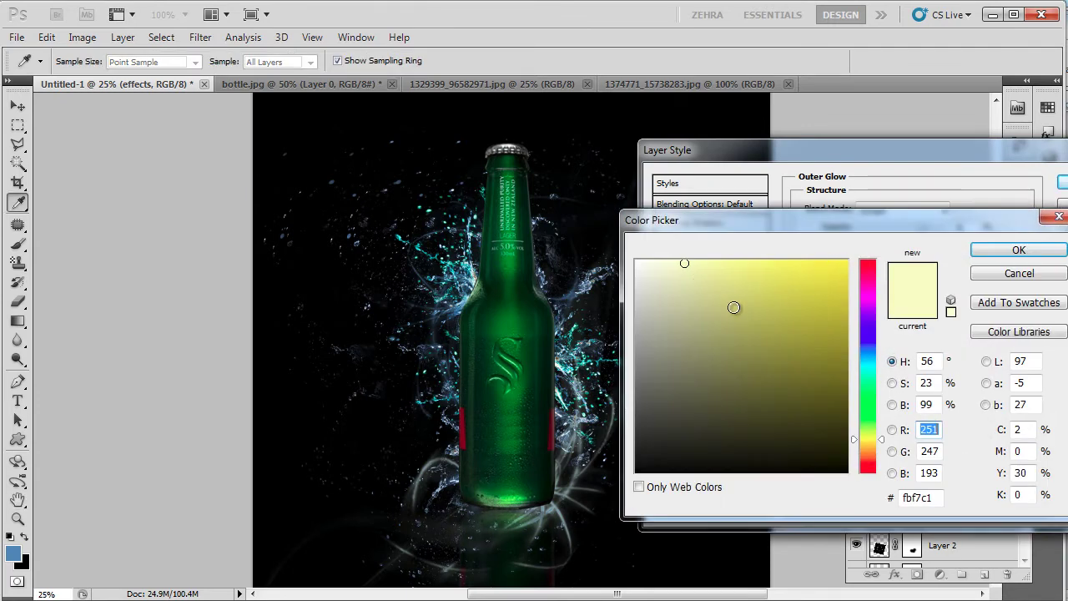
left_click(867, 346)
left_click(987, 252)
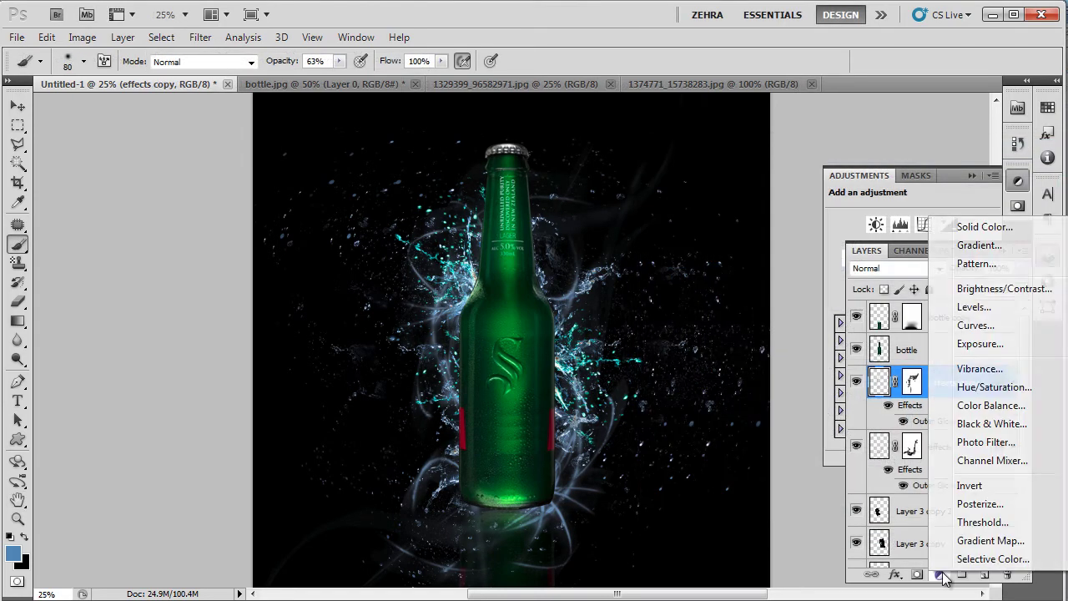
Step: Add a Hue/Saturation layer with Hue about -123 and Saturation +36 to green the splashes
left_click(987, 390)
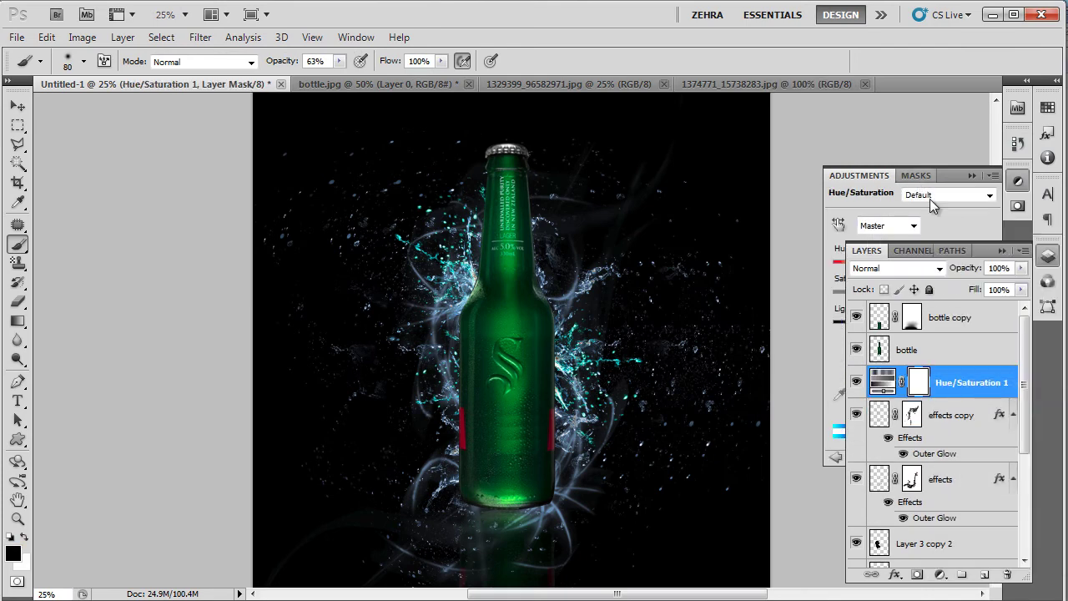
left_click_drag(913, 267, 854, 278)
left_click_drag(910, 297, 941, 298)
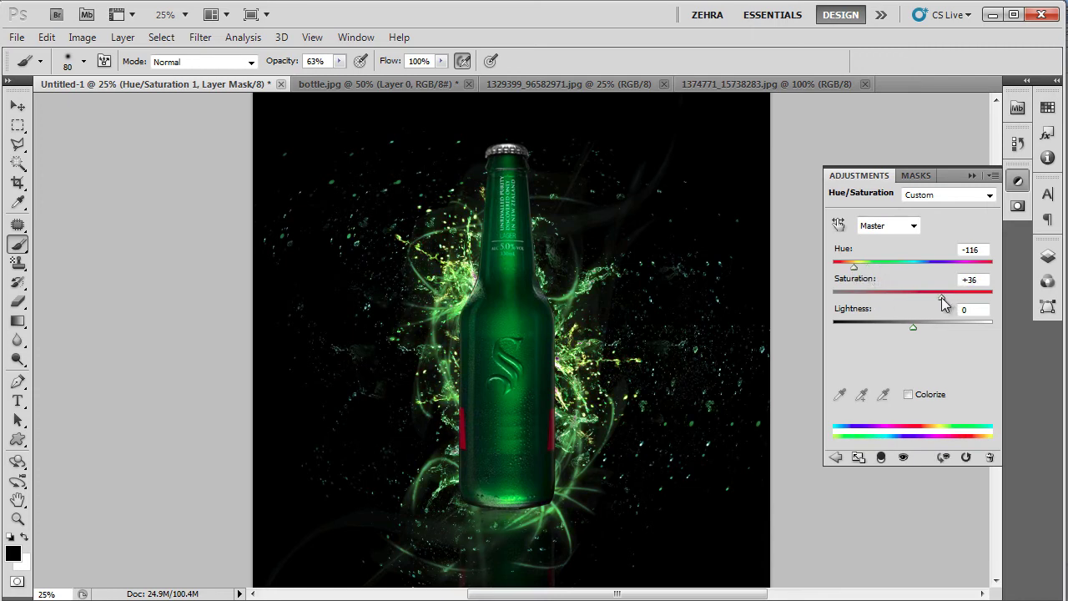
left_click_drag(856, 268, 849, 268)
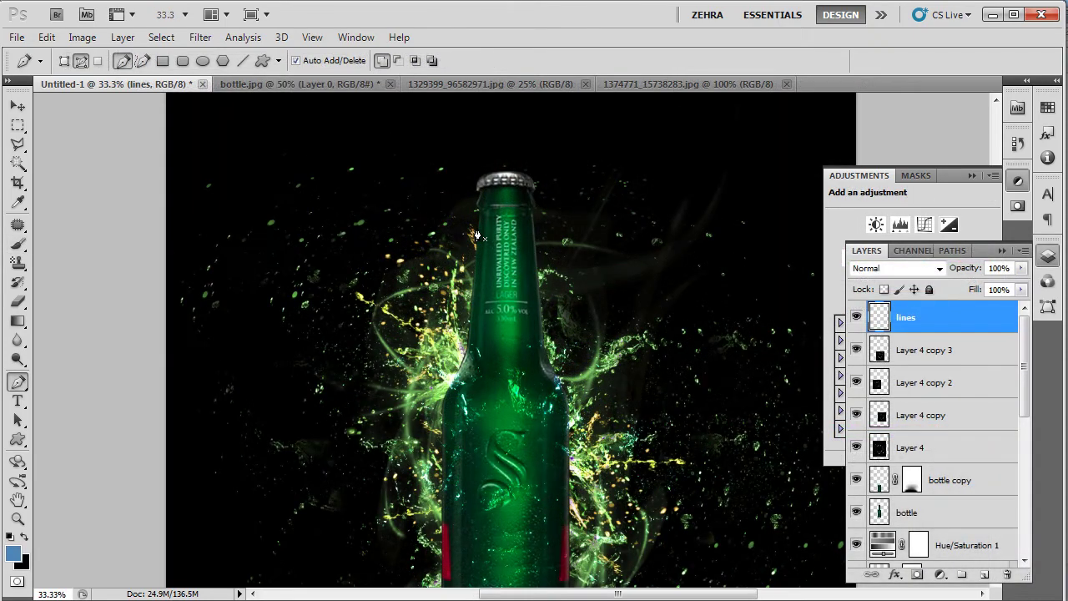
Step: Draw curved spiral path points around the bottle with the Pen tool
left_click_drag(473, 272, 528, 287)
left_click(567, 308)
left_click_drag(543, 335, 493, 348)
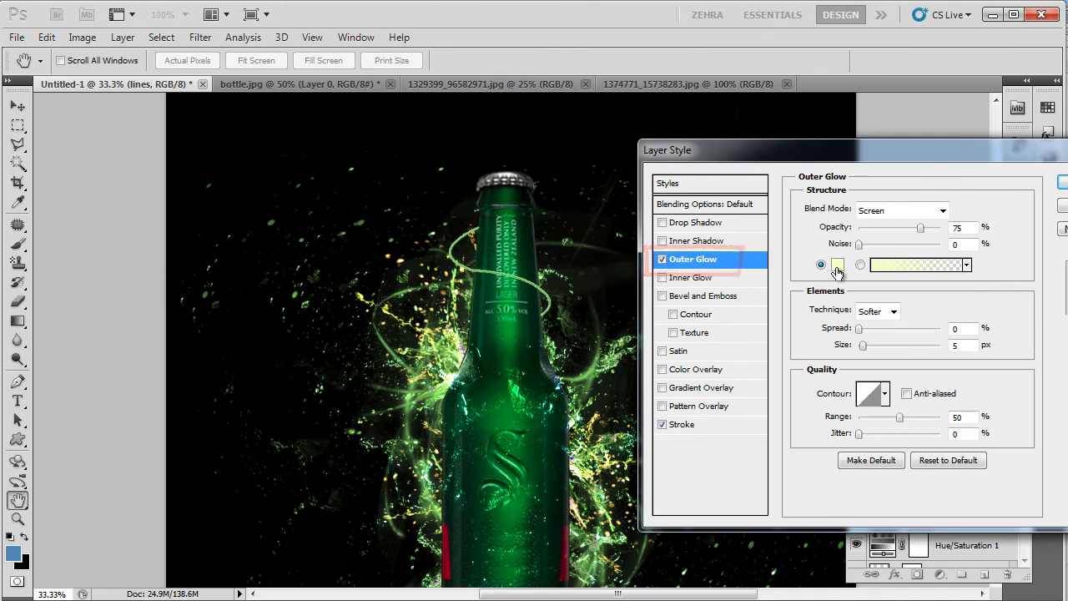
Step: Set the spiral lines' glow colour to #c1f258 and slightly narrow the copied spiral
left_click(837, 265)
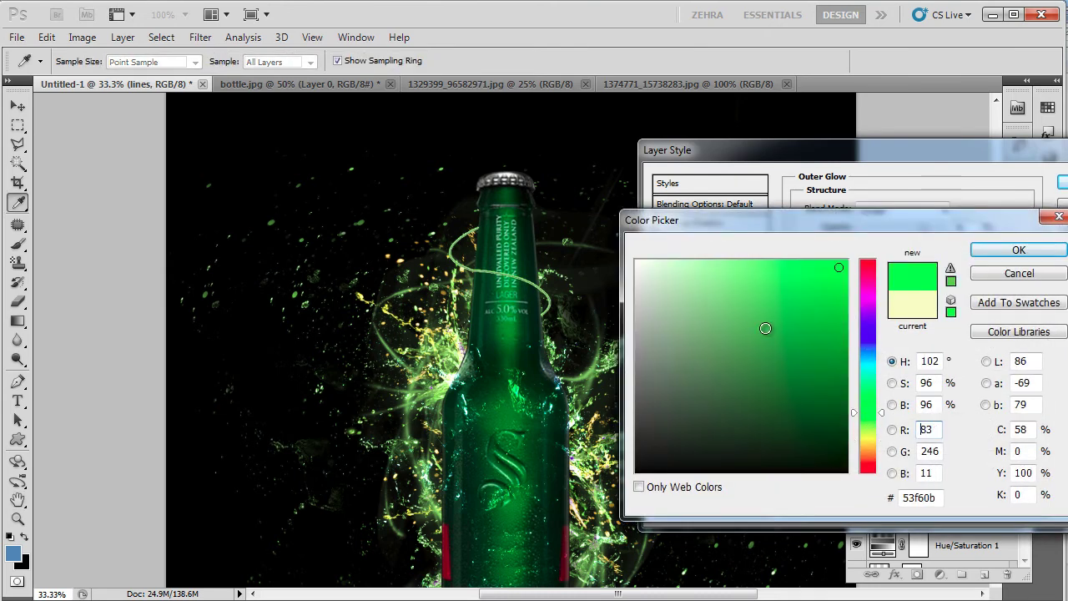
left_click(770, 271)
left_click_drag(881, 412, 882, 427)
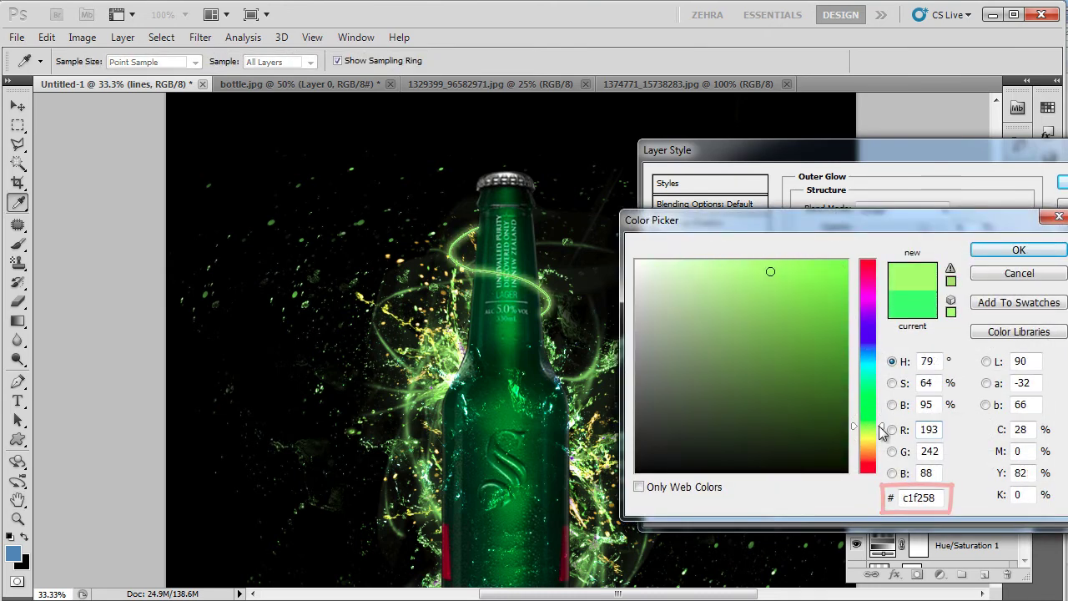
left_click(1005, 258)
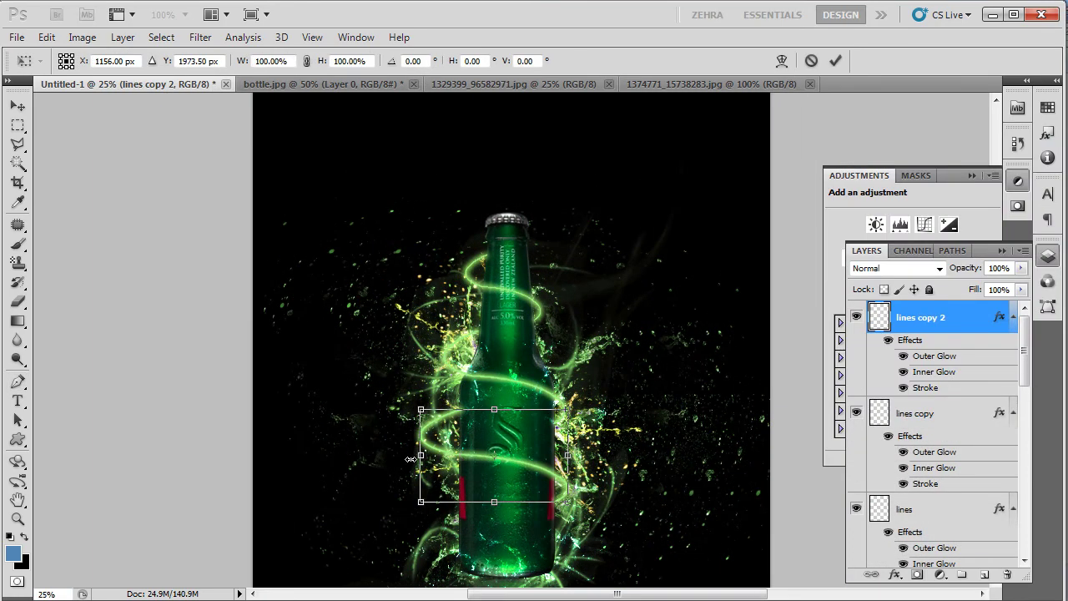
left_click_drag(411, 459, 430, 453)
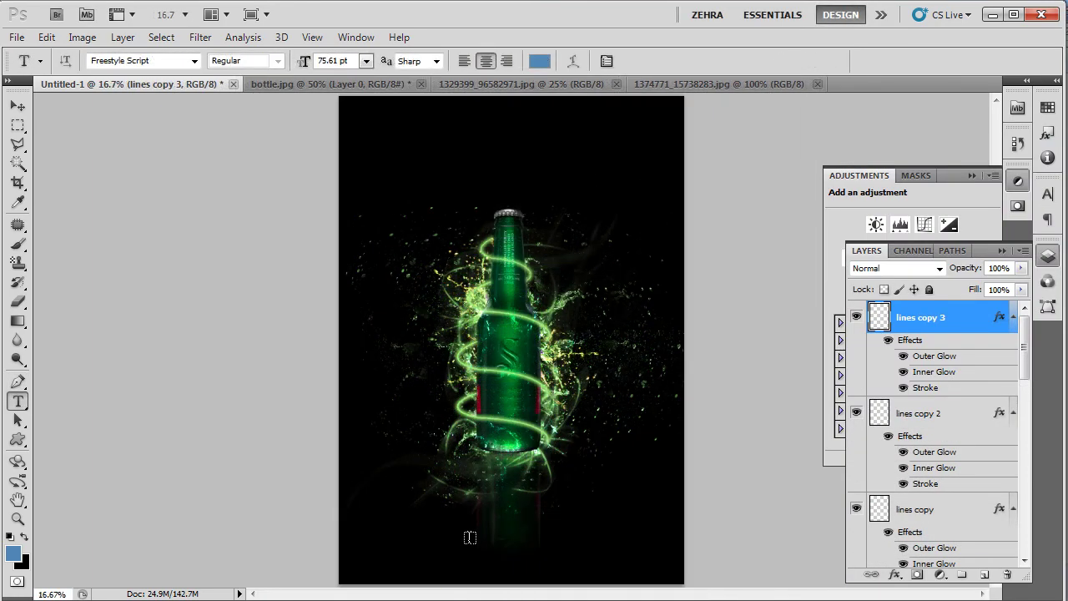
Step: Start the tagline below the bottle by typing 'Energize'
left_click(469, 538)
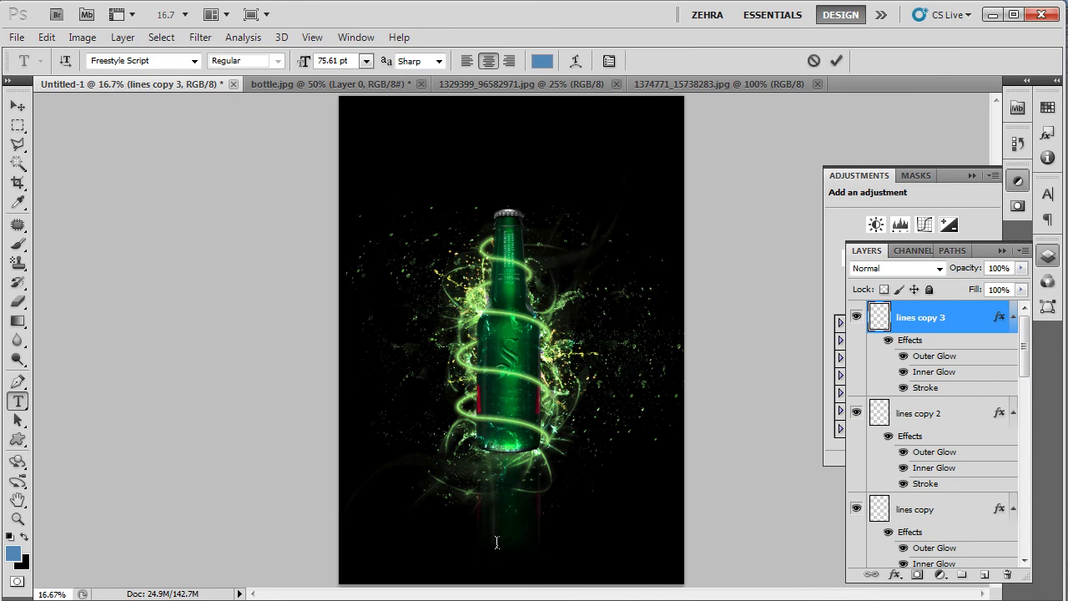
type("E")
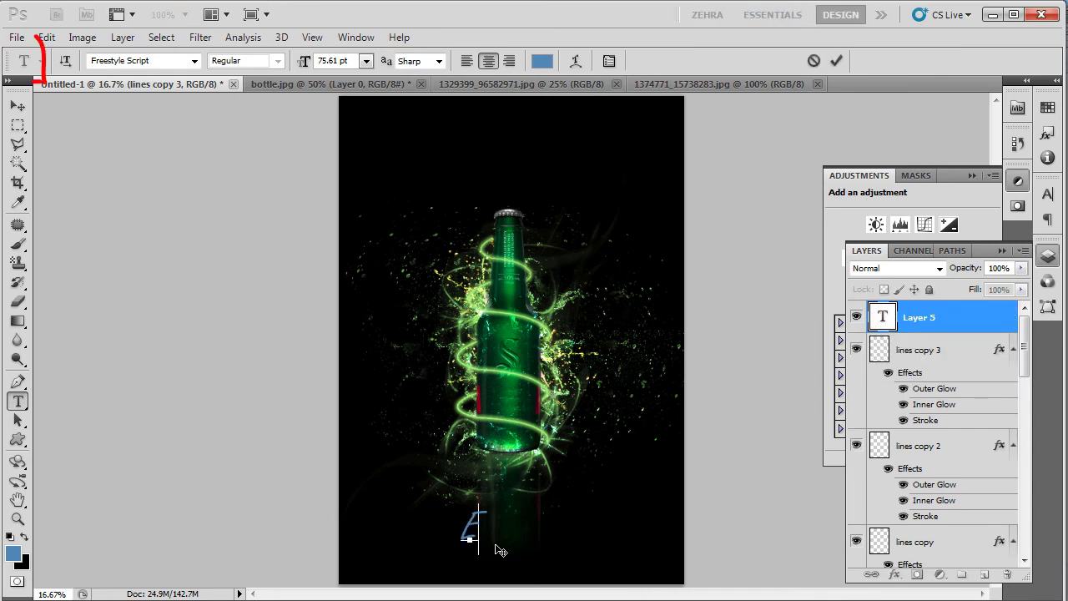
type("ner")
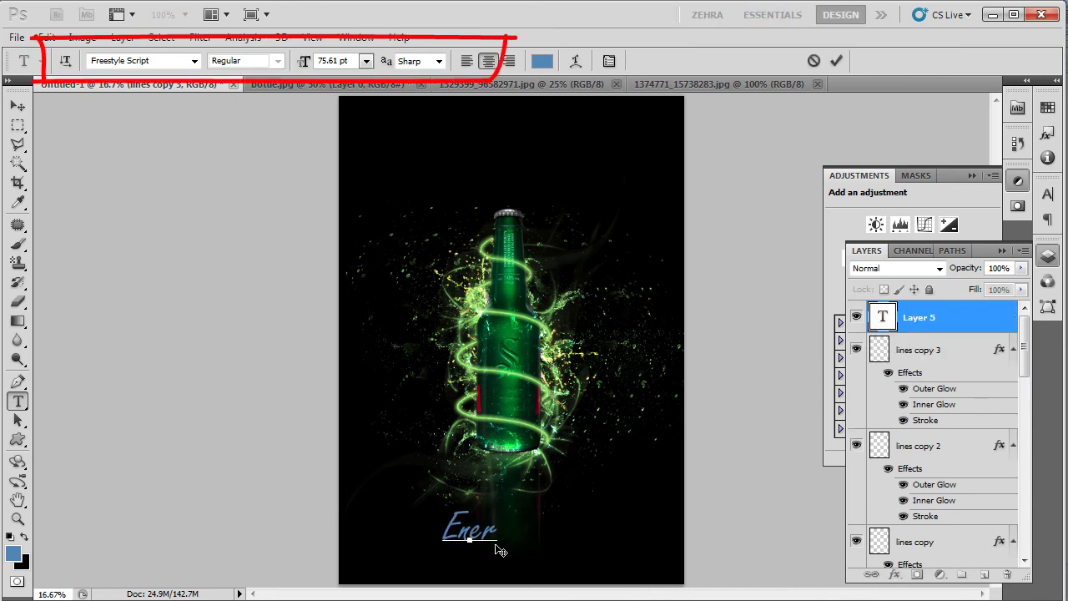
type("gize")
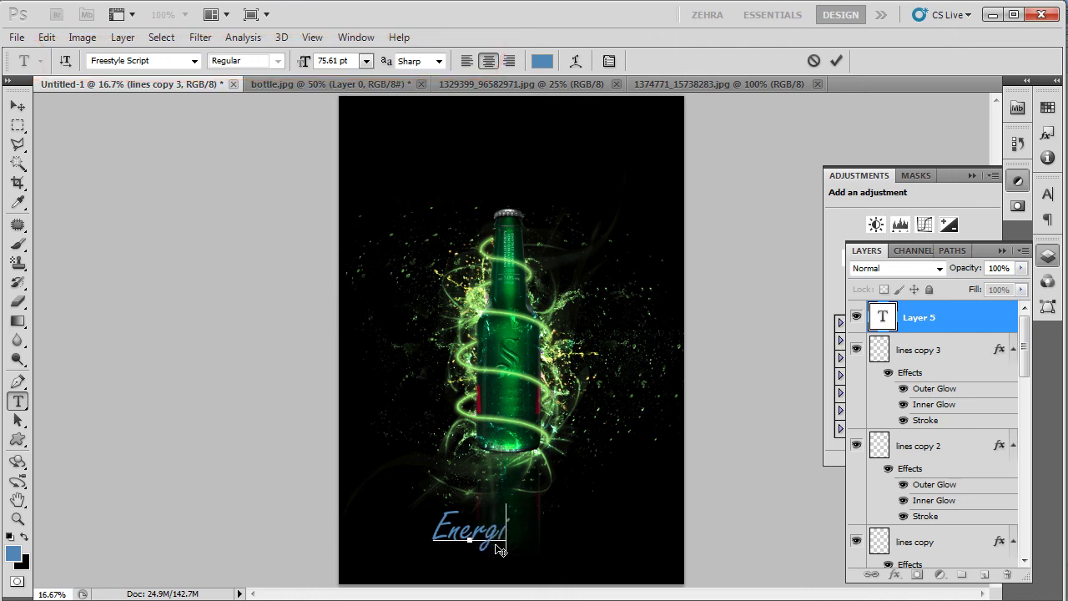